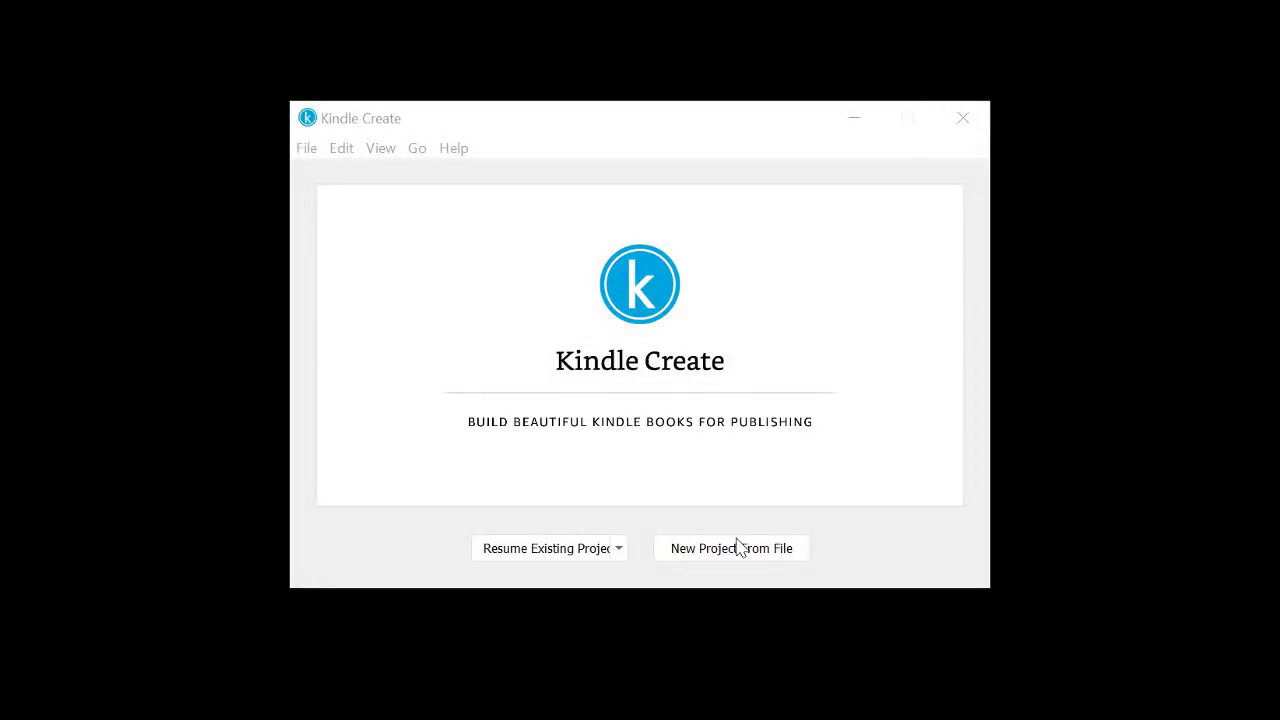
Create a new project of the Novels, Essays, Poetry, Narrative Non-fiction type by importing the "Pride and Prejudice" Word document
{"action": "left_click", "coordinate": [738, 550]}
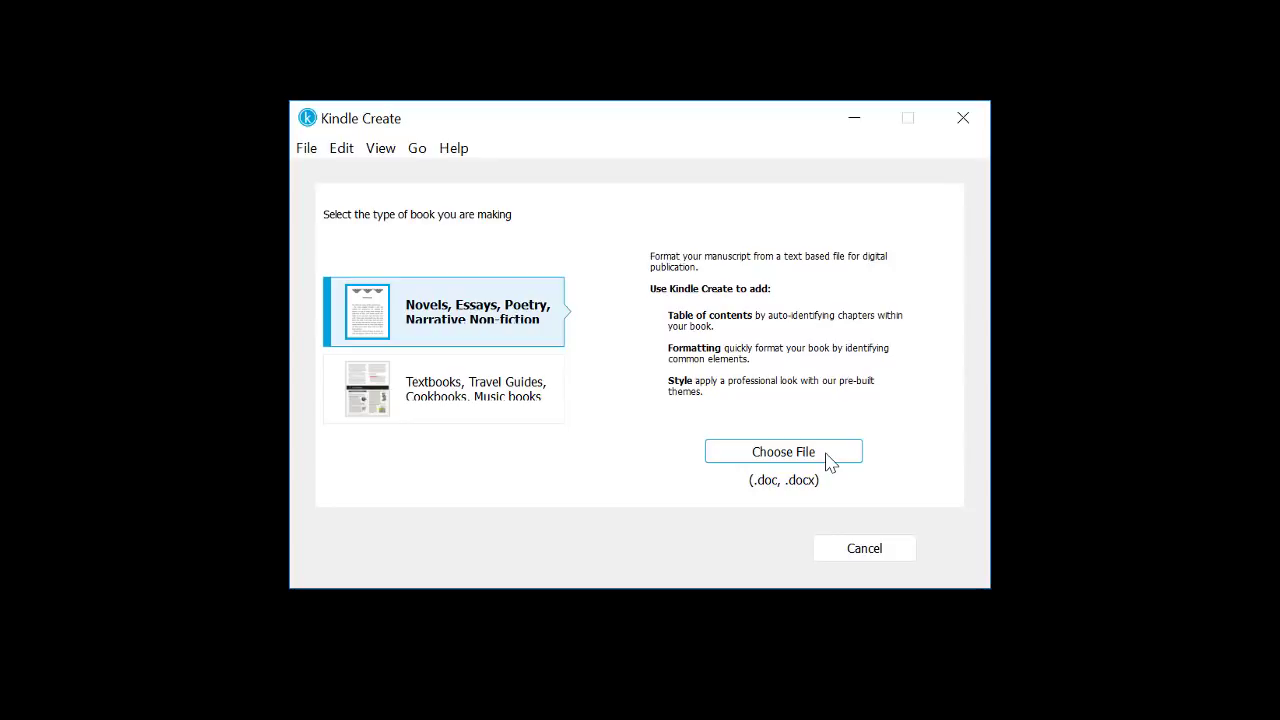
{"action": "left_click", "coordinate": [357, 402]}
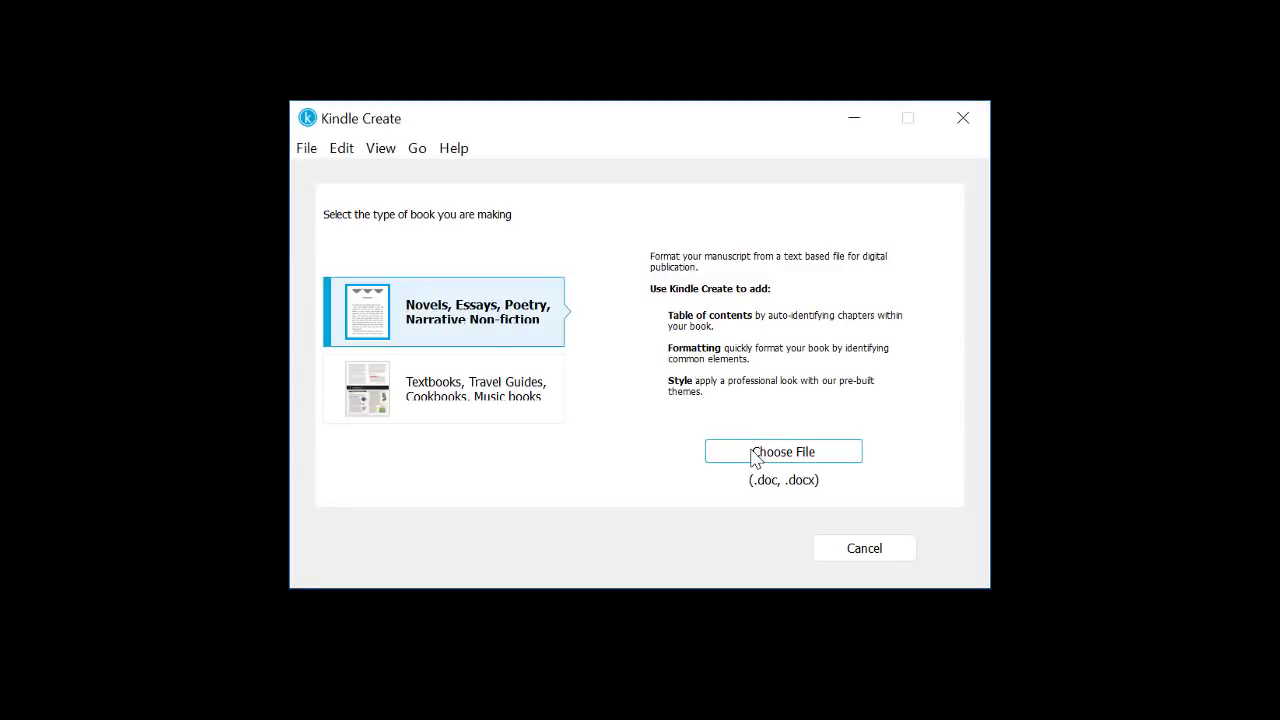
{"action": "left_click", "coordinate": [783, 452]}
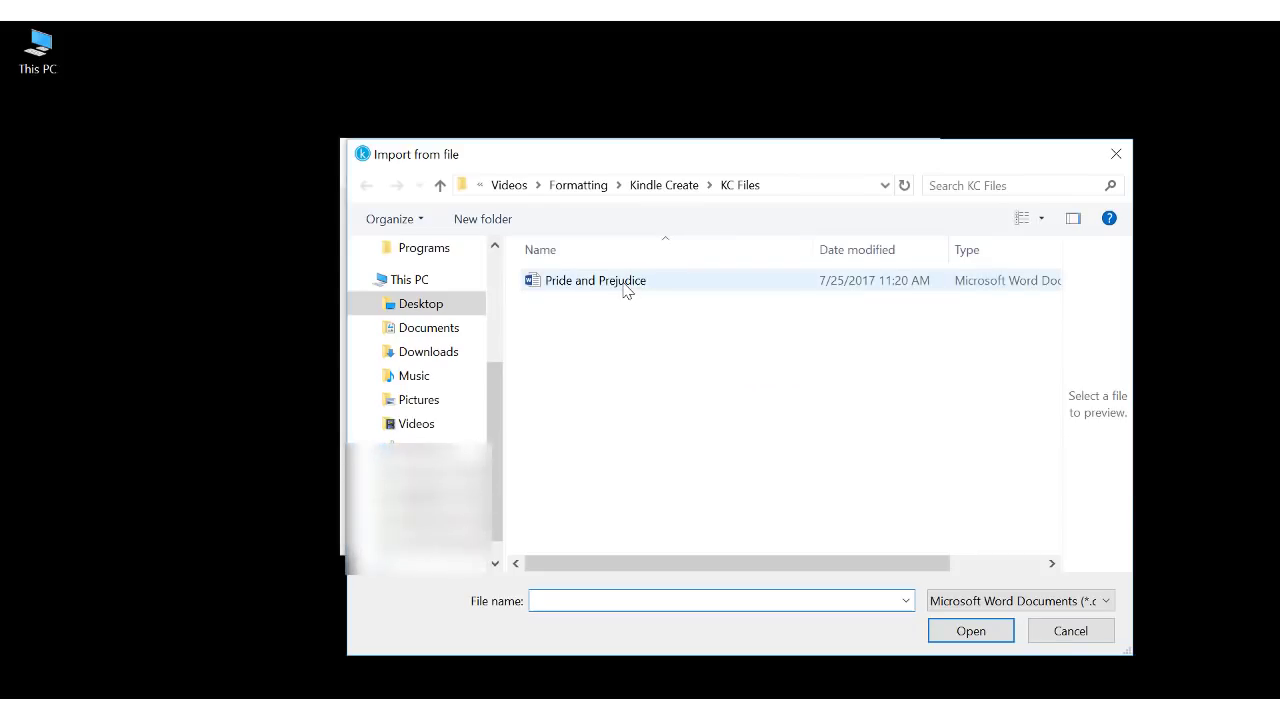
{"action": "left_click", "coordinate": [627, 290]}
{"action": "left_click", "coordinate": [985, 635]}
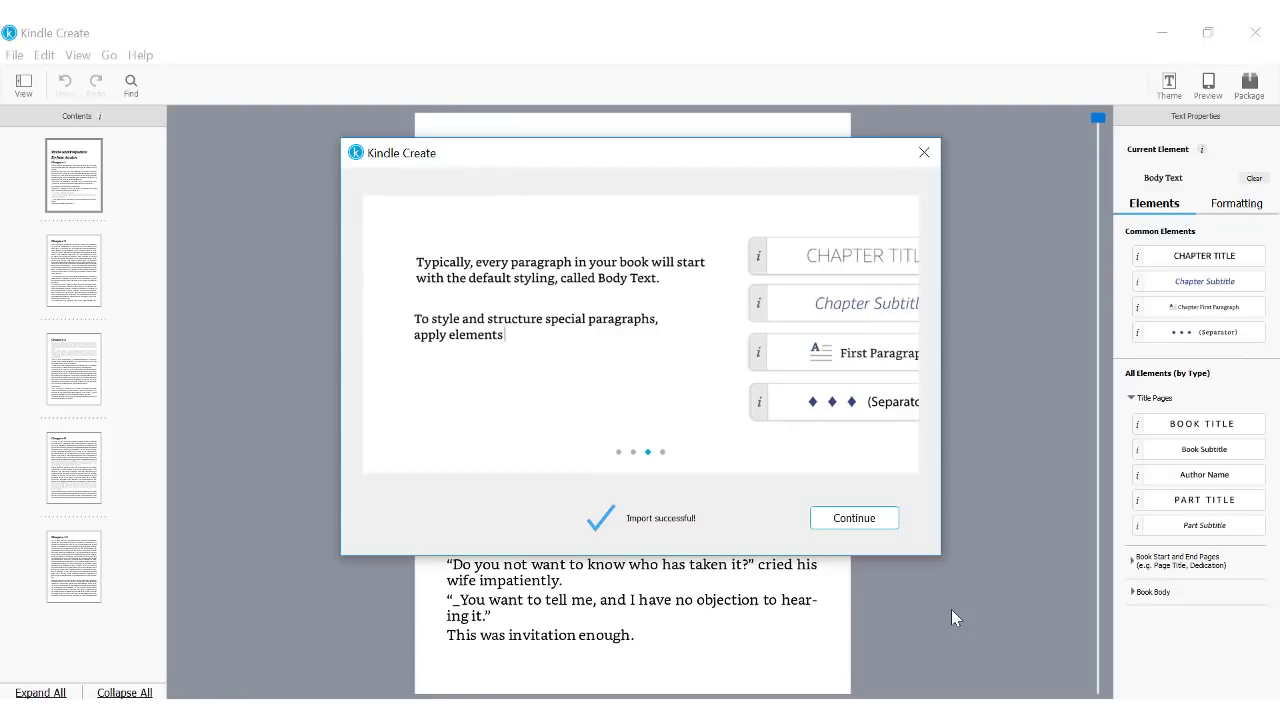
{"action": "left_click", "coordinate": [846, 520]}
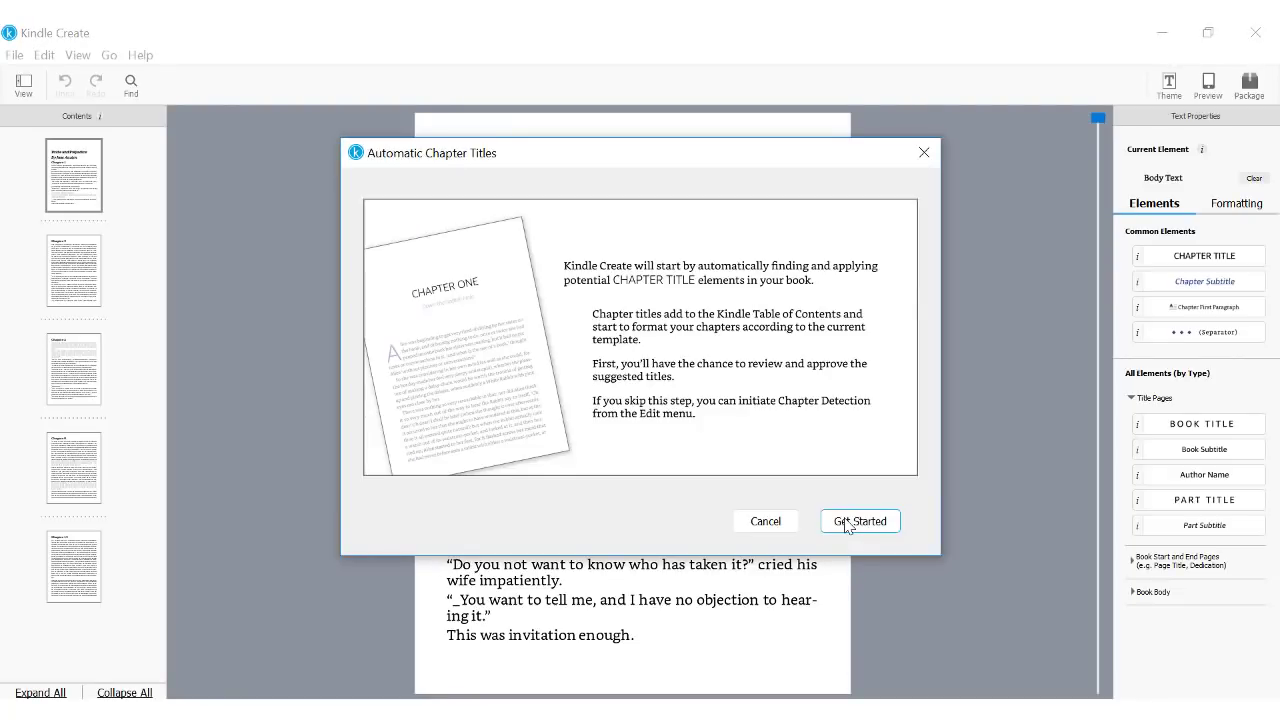
Run chapter detection, check the suggested chapter titles, exclude the "Pride and Prejudice" heading and accept the remaining suggestions
{"action": "left_click", "coordinate": [858, 521]}
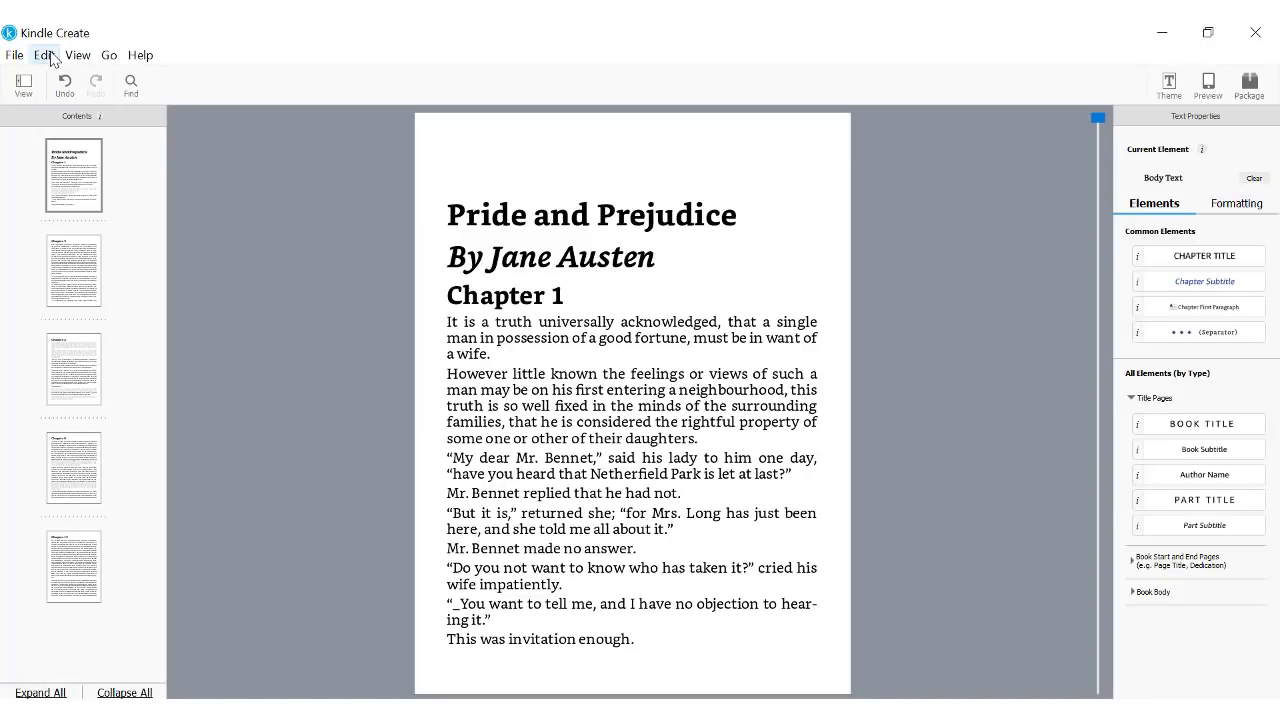
{"action": "left_click", "coordinate": [44, 55]}
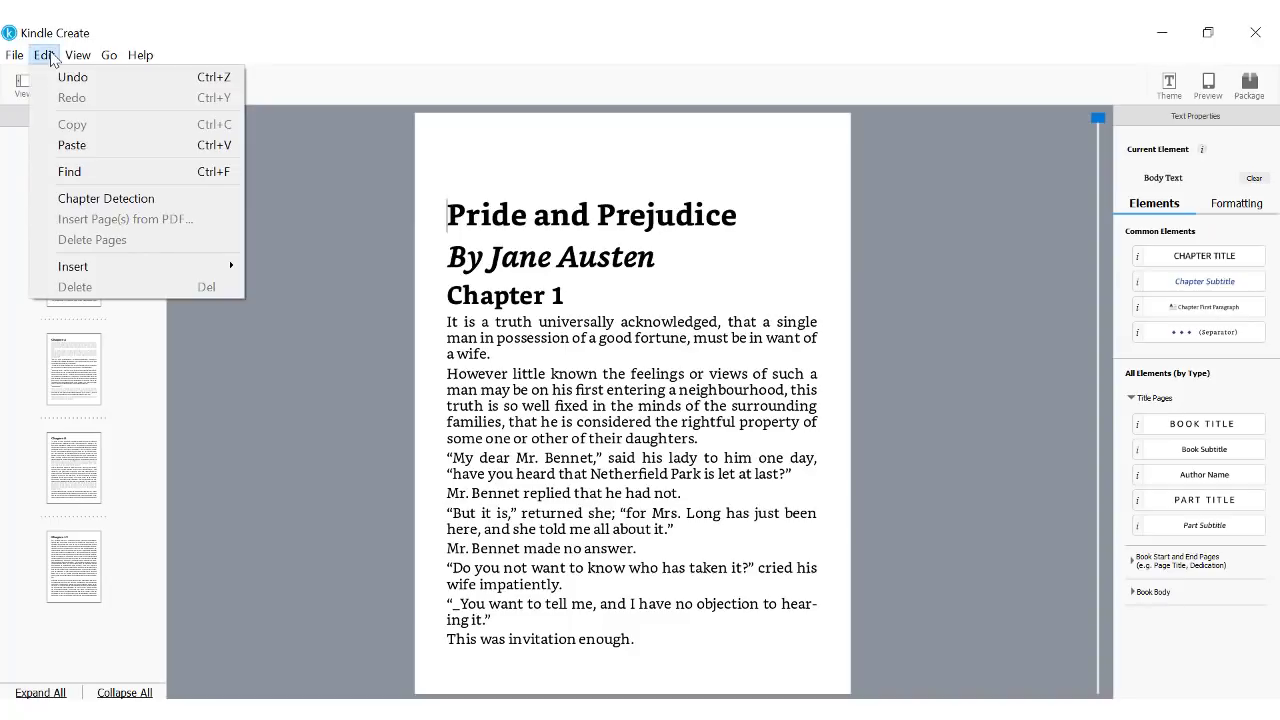
{"action": "left_click", "coordinate": [66, 196]}
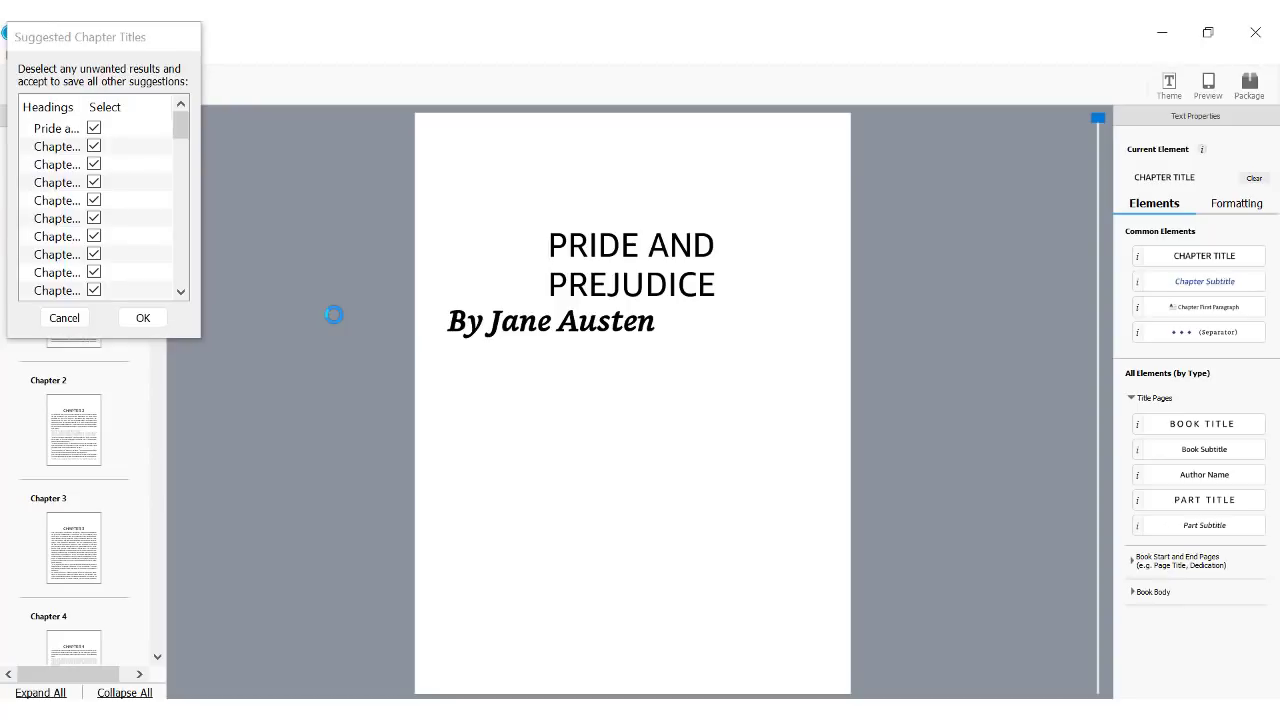
{"action": "left_click", "coordinate": [53, 168]}
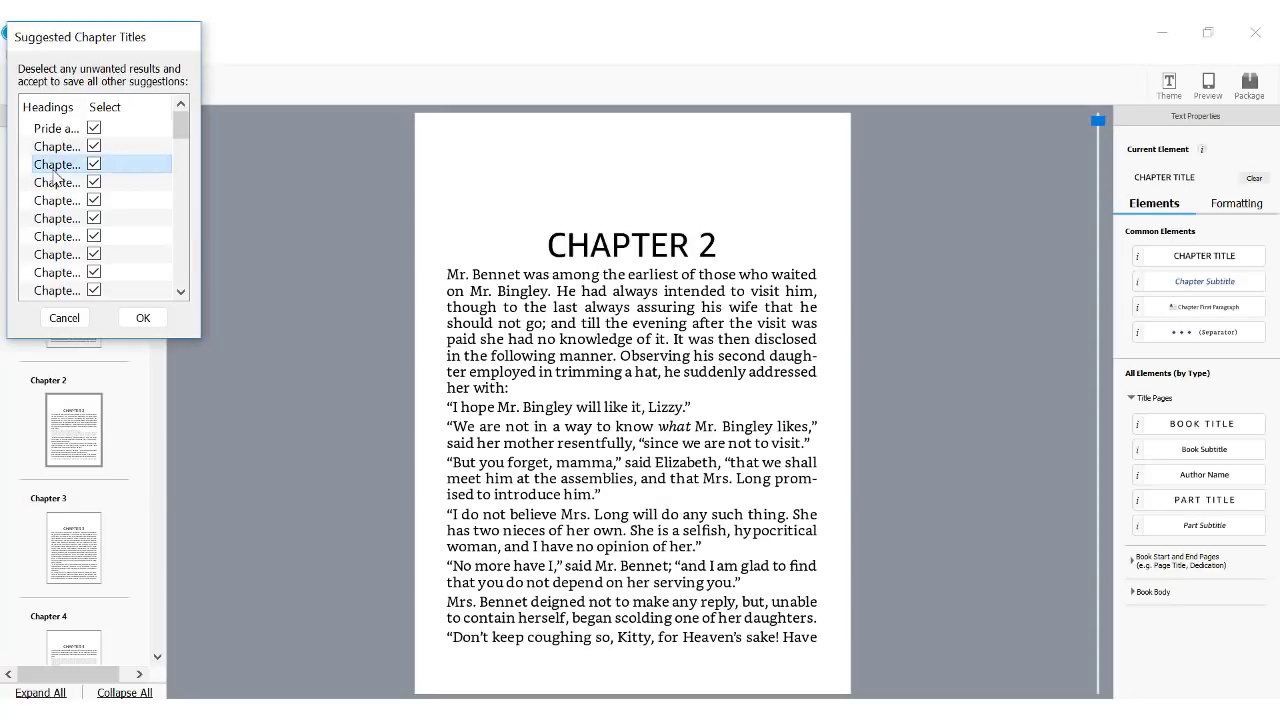
{"action": "left_click", "coordinate": [54, 200]}
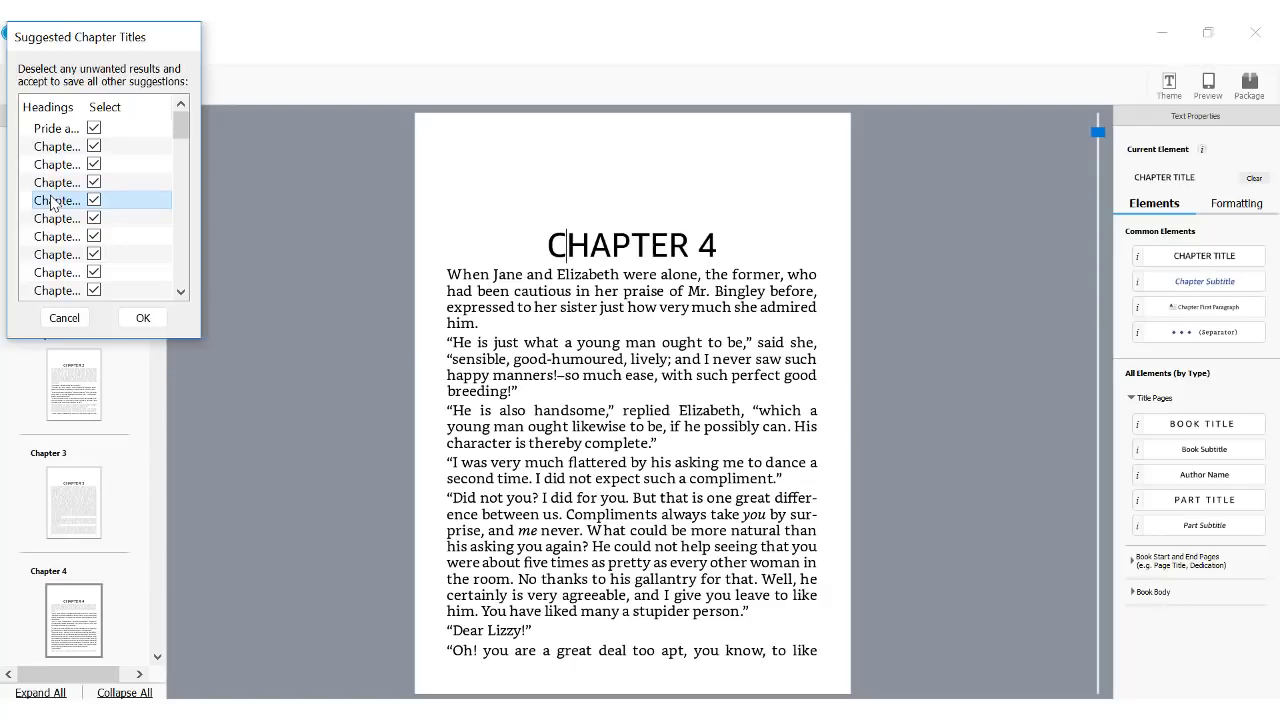
{"action": "left_click", "coordinate": [67, 132]}
{"action": "left_click", "coordinate": [94, 128]}
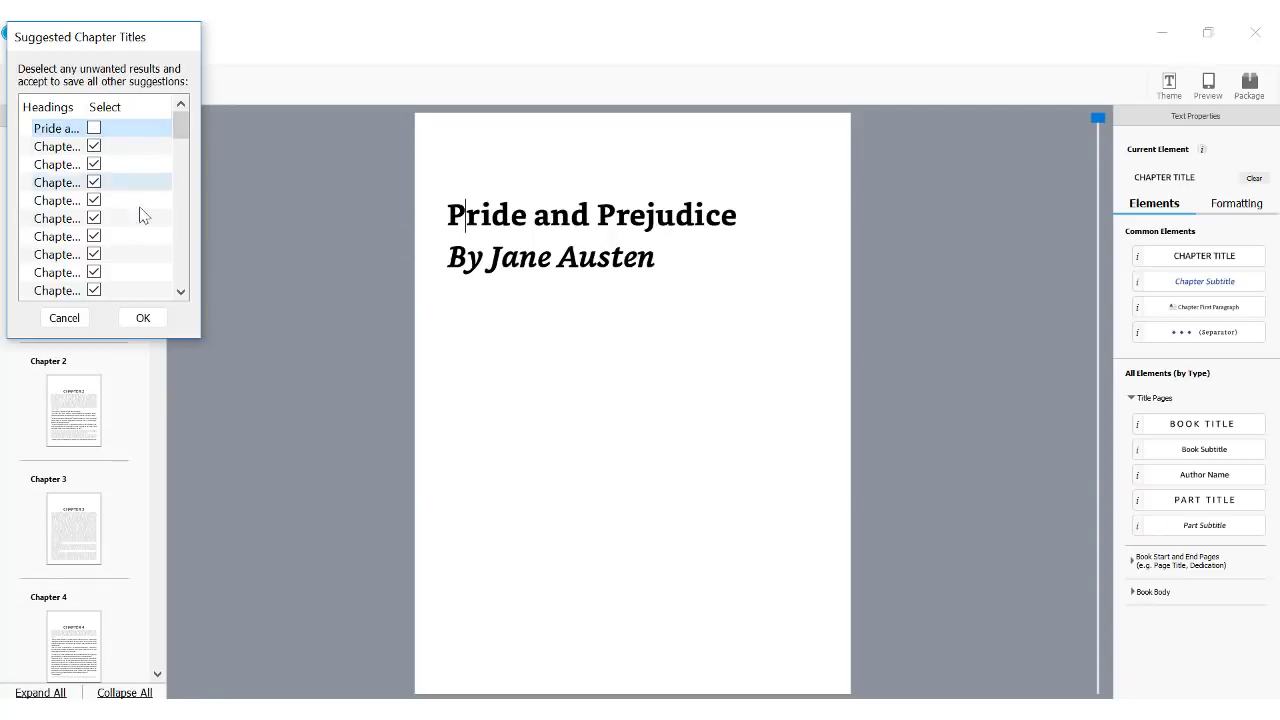
{"action": "left_click", "coordinate": [141, 317]}
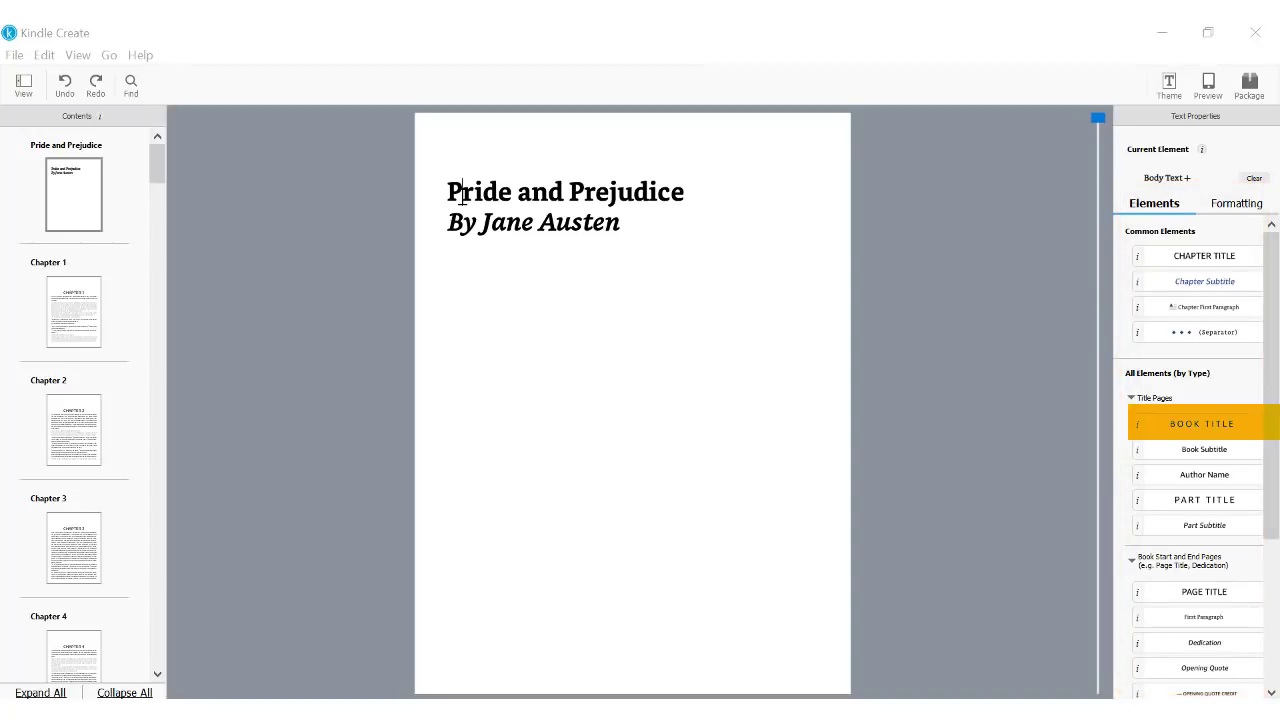
Format the title page with the Book Title element on "Pride and Prejudice" and the Author Name element on "By Jane Austen"
{"action": "left_click", "coordinate": [1200, 437]}
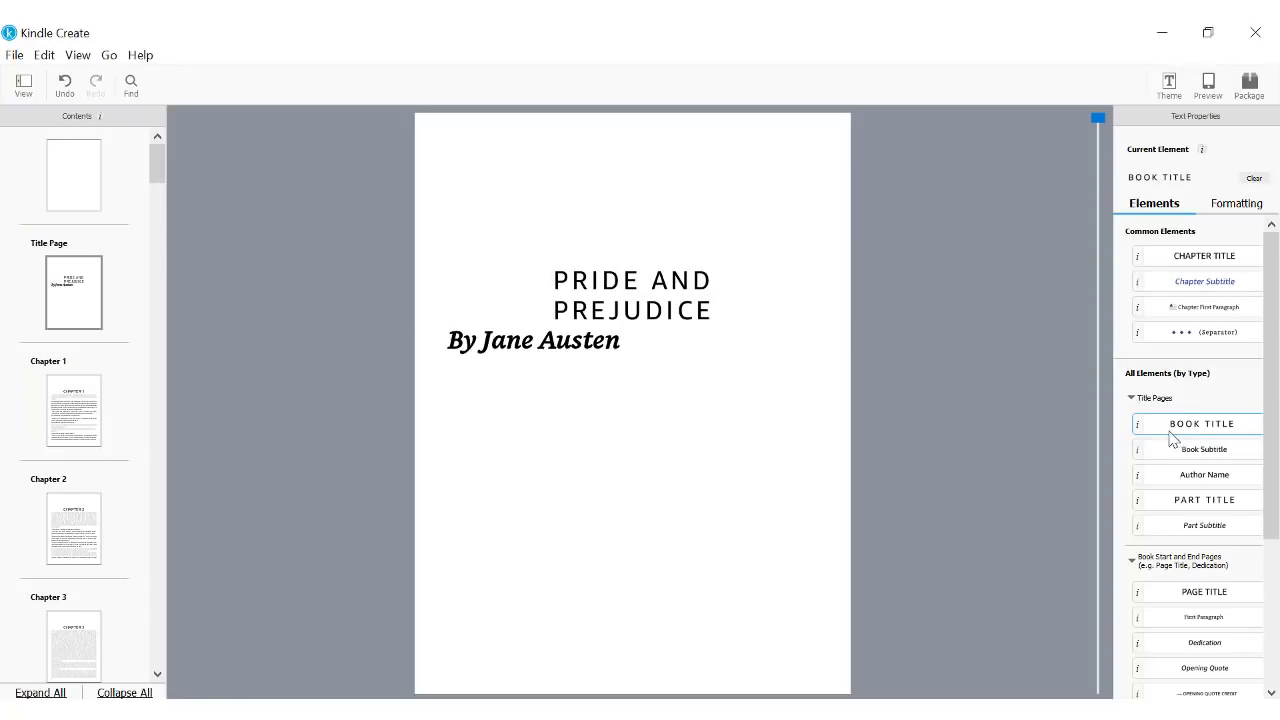
{"action": "mouse_move", "coordinate": [1142, 437]}
{"action": "left_click", "coordinate": [449, 342]}
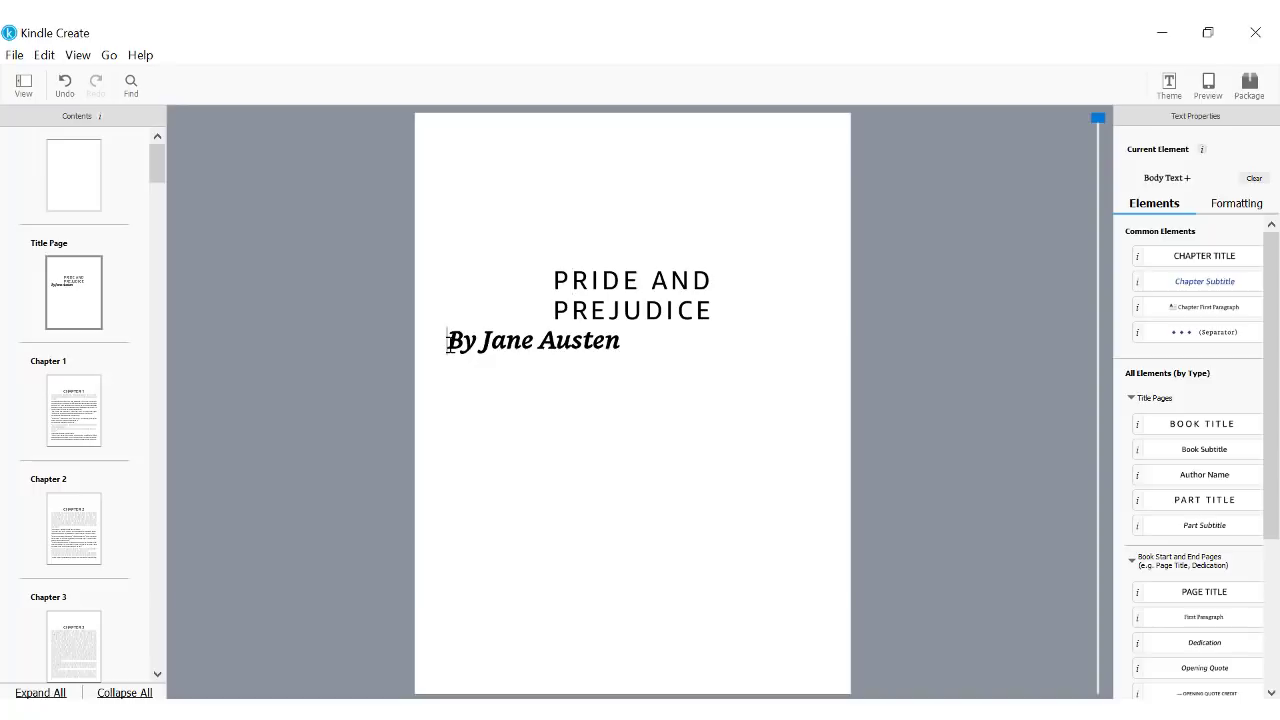
{"action": "left_click", "coordinate": [1230, 476]}
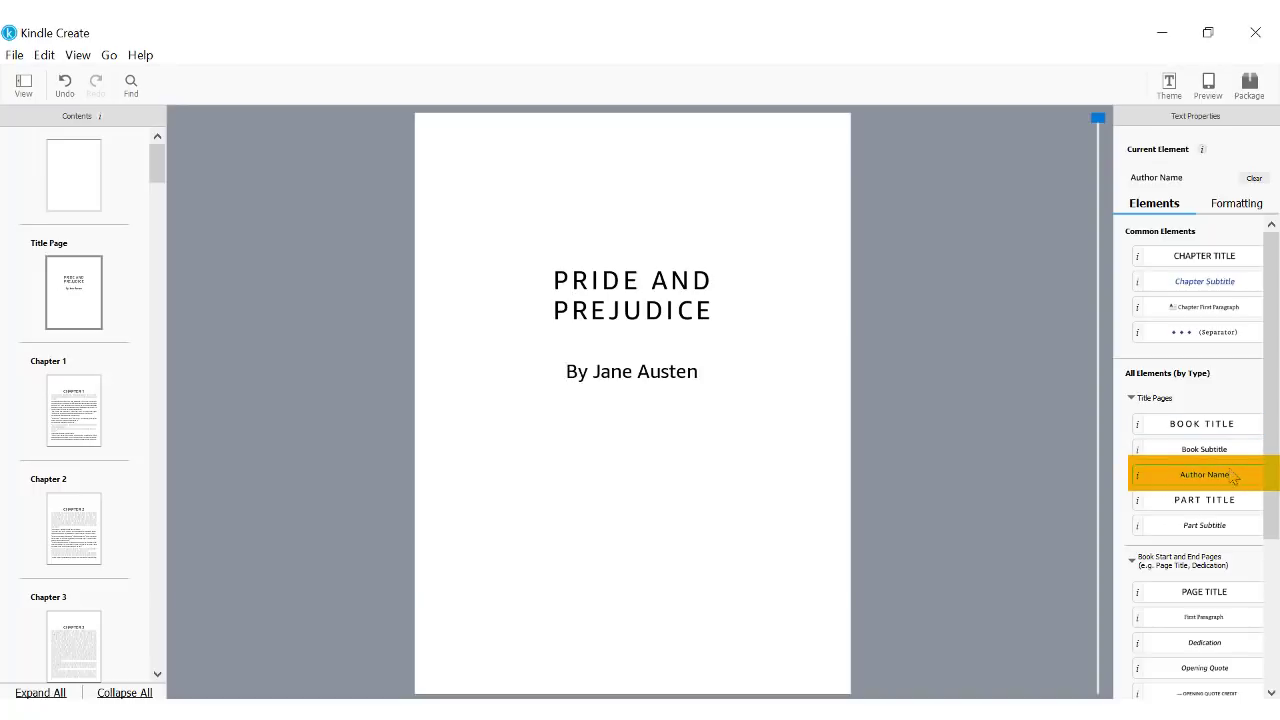
Compare the Cosmos and Amour book themes and choose the Modern theme for the book
{"action": "left_click", "coordinate": [1169, 85]}
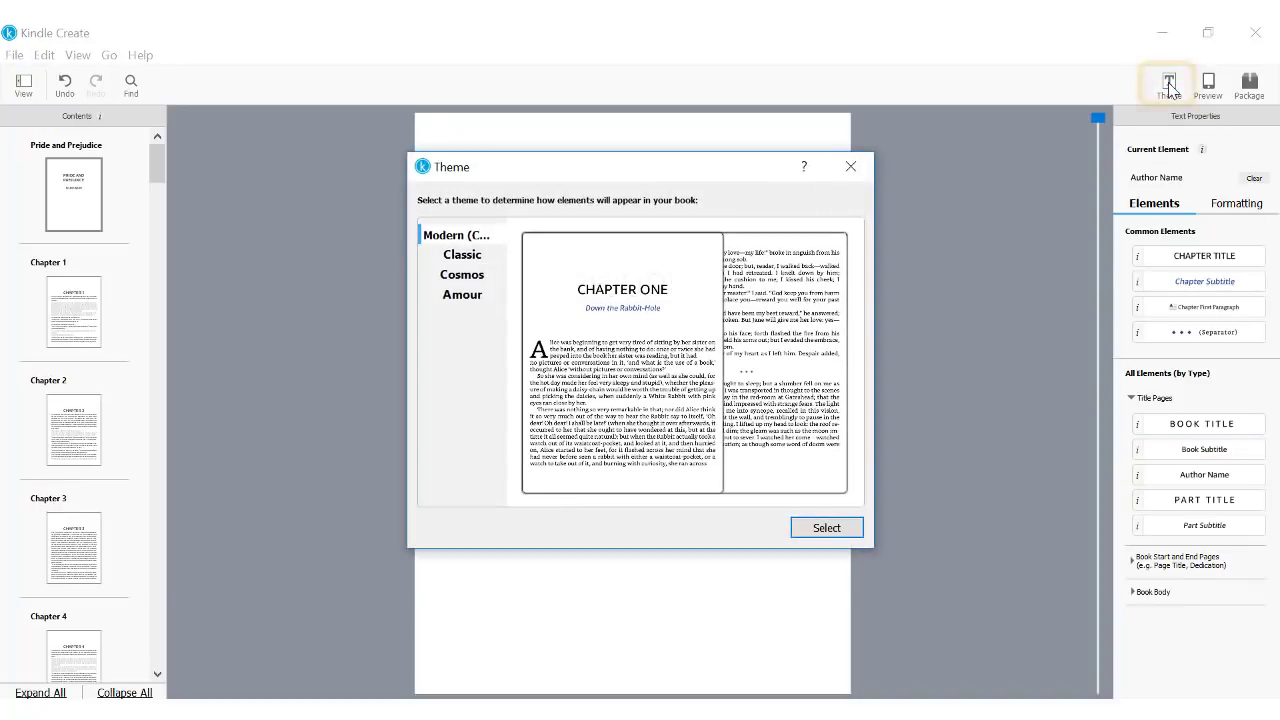
{"action": "left_click", "coordinate": [461, 279]}
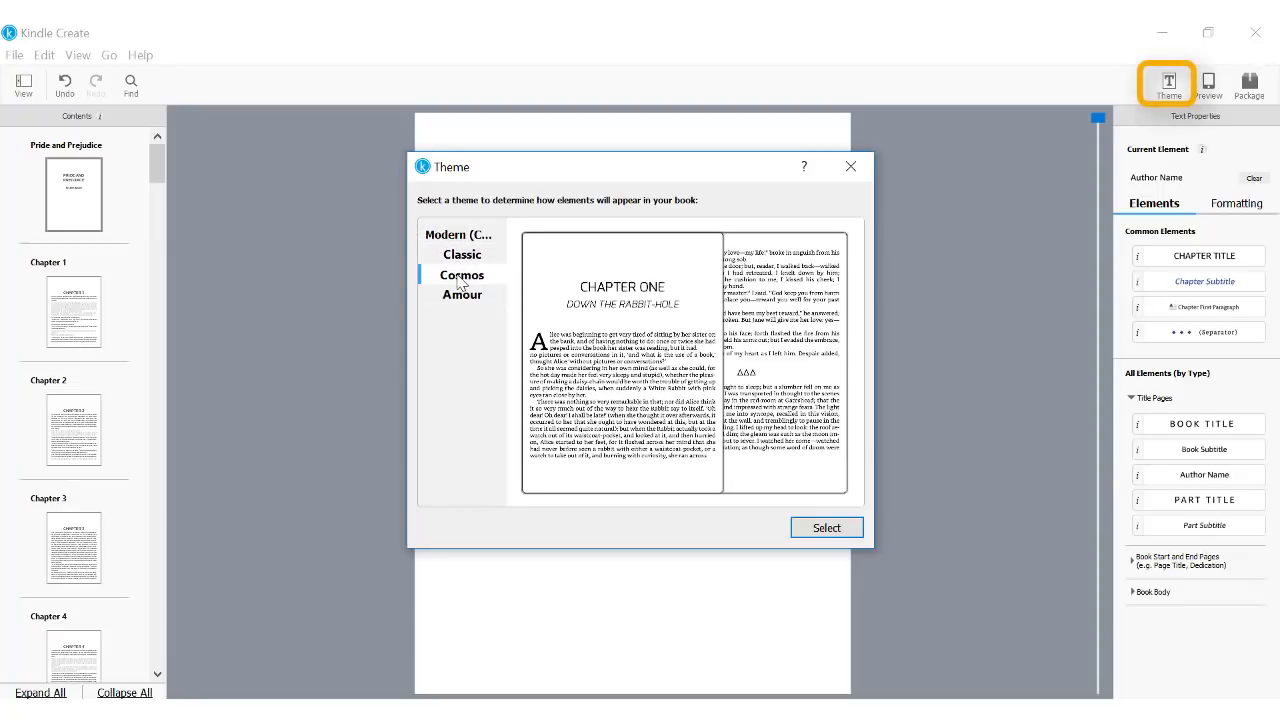
{"action": "left_click", "coordinate": [462, 298]}
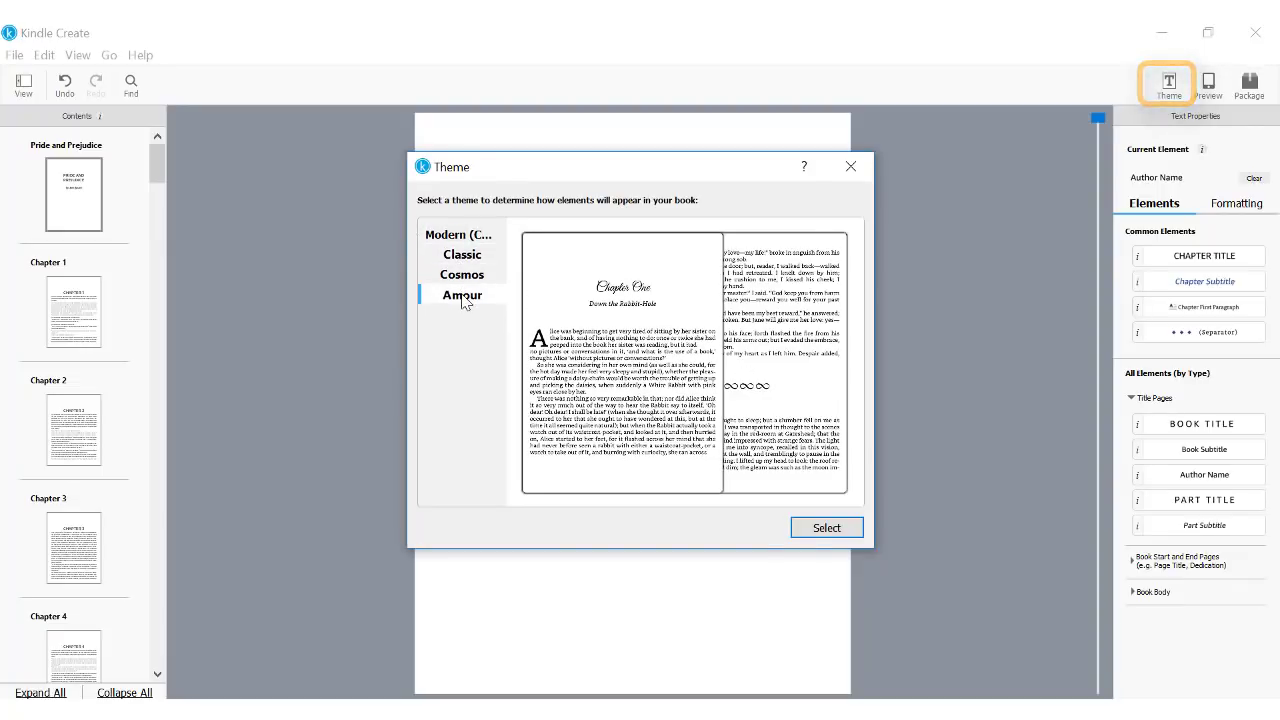
{"action": "left_click", "coordinate": [458, 234]}
{"action": "left_click", "coordinate": [827, 527]}
Preview the book, check its table of contents and the title page on Tablet, Phone and Kindle E-reader, and leave the preview
{"action": "left_click", "coordinate": [1208, 88]}
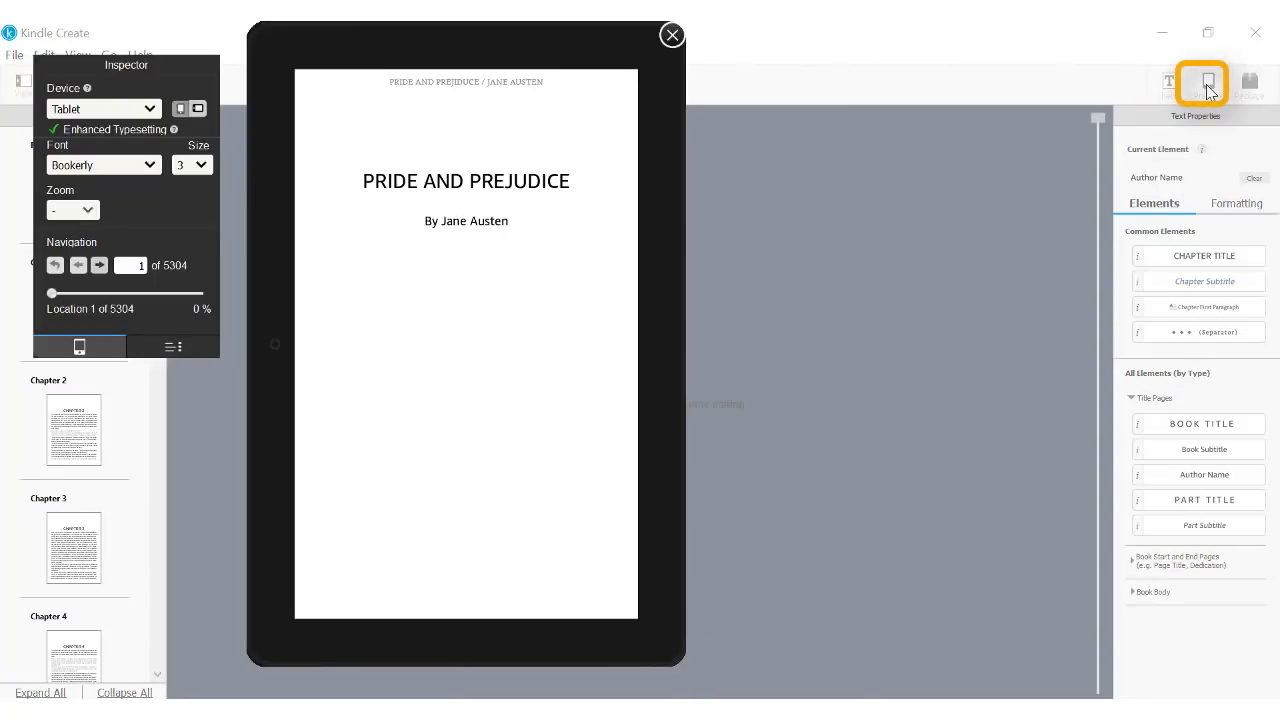
{"action": "left_click", "coordinate": [180, 348]}
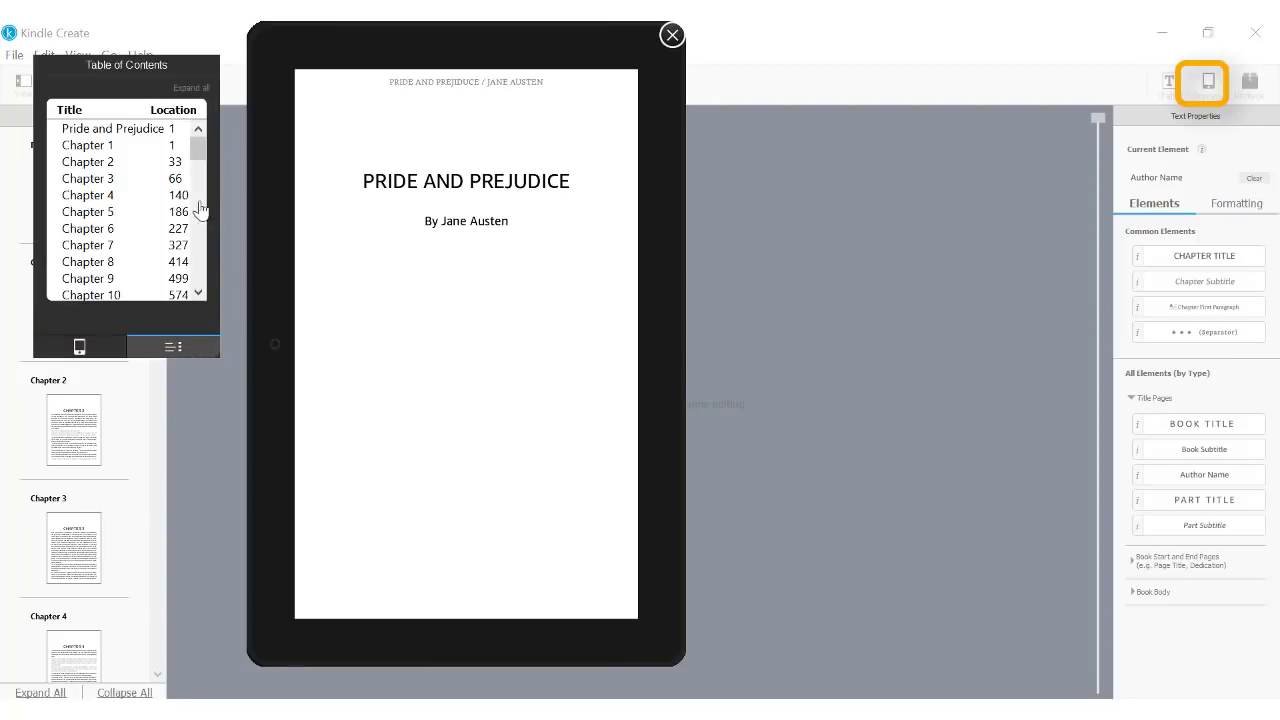
{"action": "scroll", "coordinate": [200, 208], "scroll_direction": "down", "scroll_amount": 4}
{"action": "left_click", "coordinate": [80, 342]}
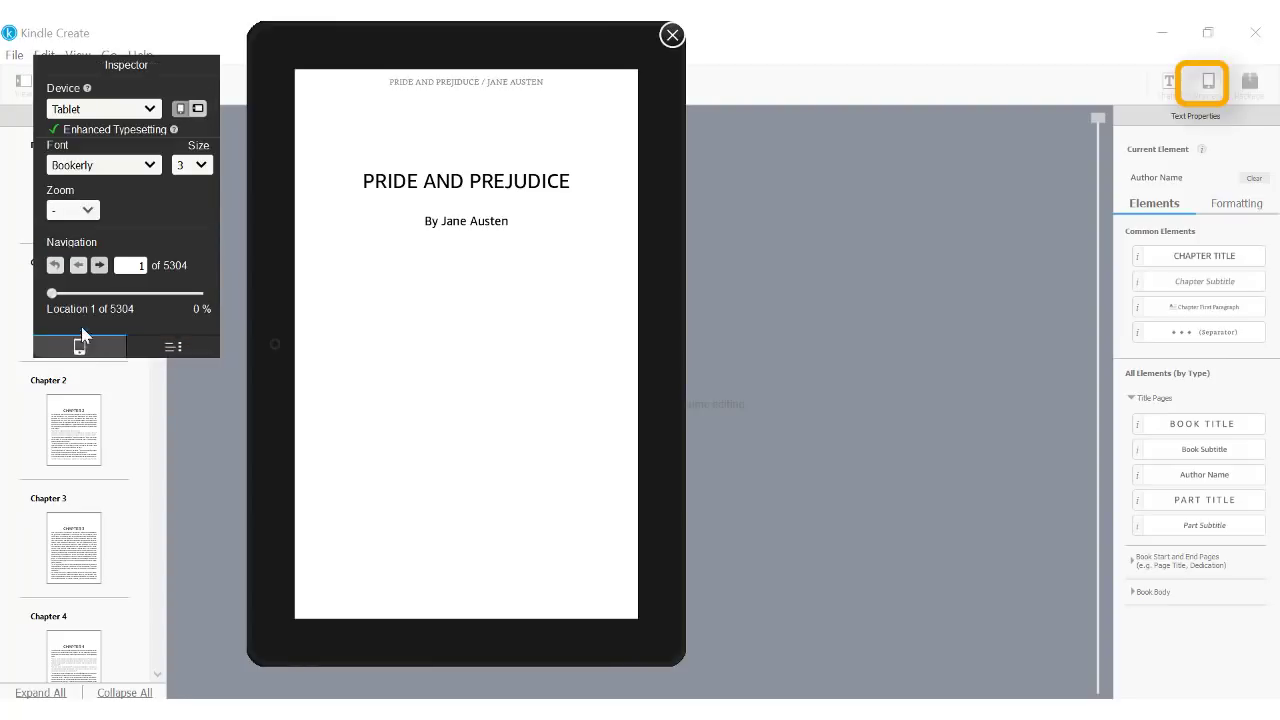
{"action": "left_click", "coordinate": [150, 109]}
{"action": "left_click", "coordinate": [128, 132]}
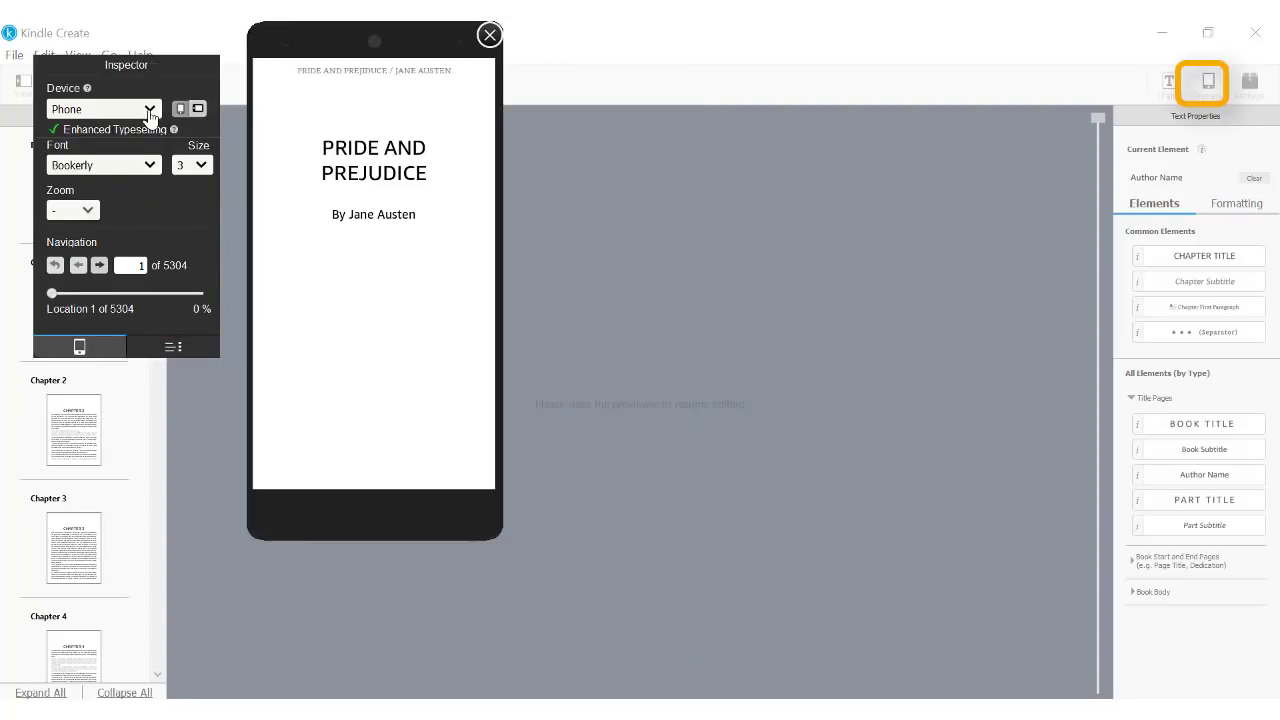
{"action": "left_click", "coordinate": [150, 109]}
{"action": "left_click", "coordinate": [120, 155]}
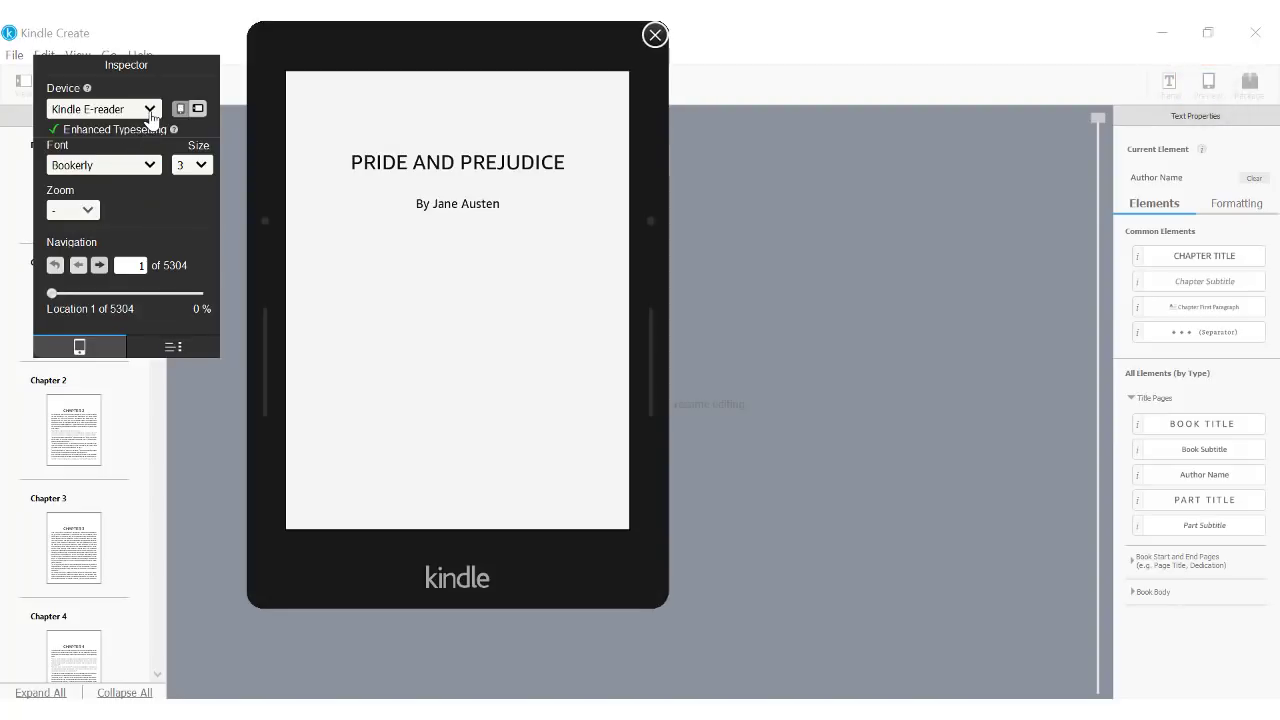
{"action": "left_click", "coordinate": [655, 35]}
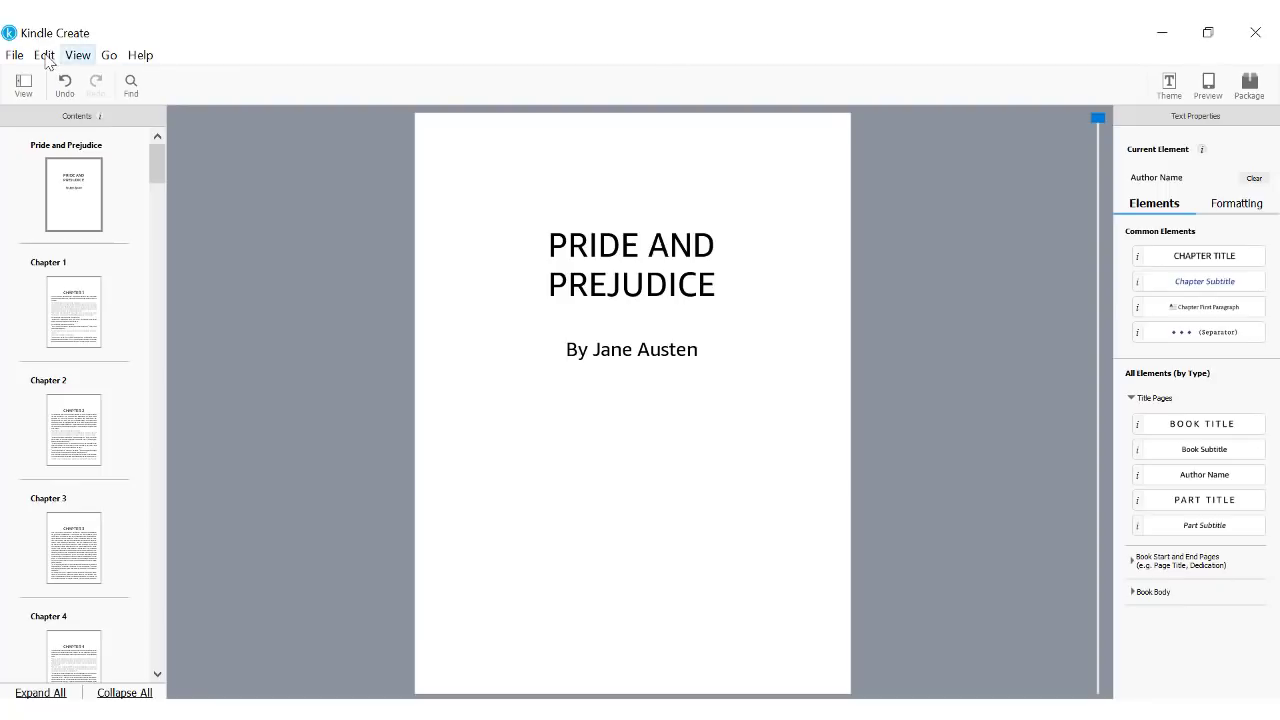
Save the project as "Pride and Prejudice_test file" in the Kindle Create folder
{"action": "left_click", "coordinate": [15, 56]}
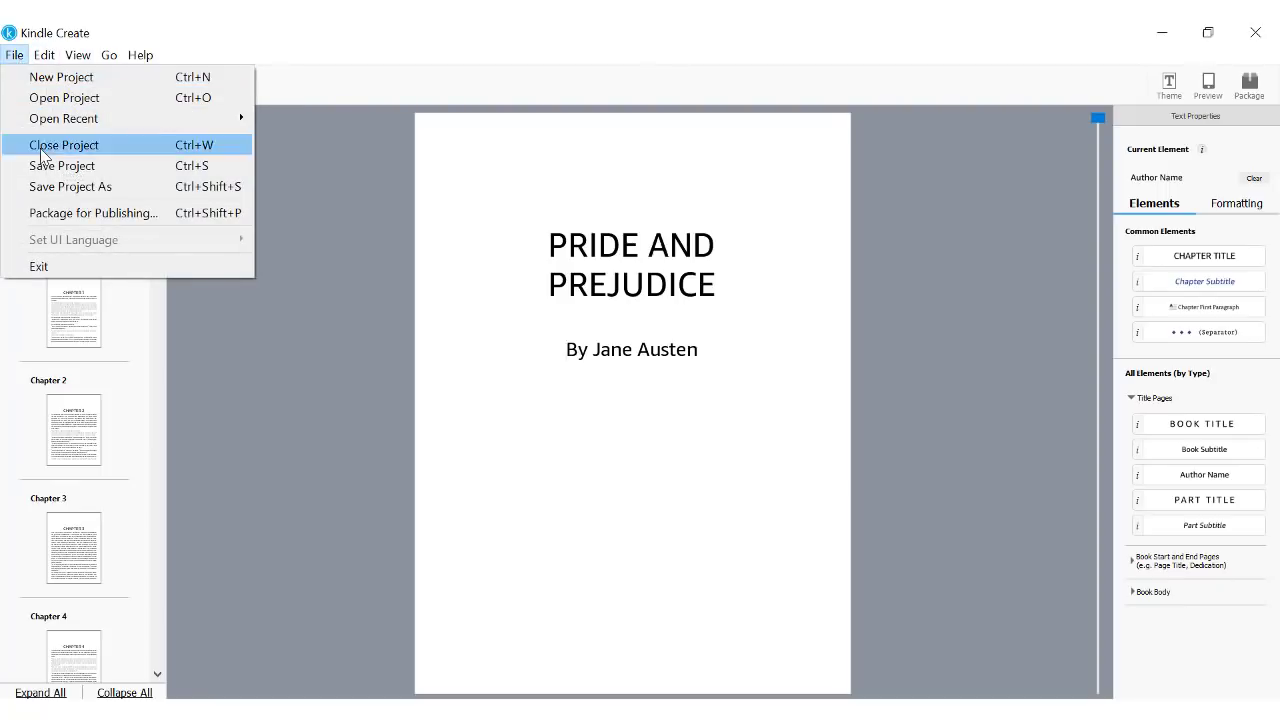
{"action": "left_click", "coordinate": [70, 186]}
{"action": "left_click", "coordinate": [653, 540]}
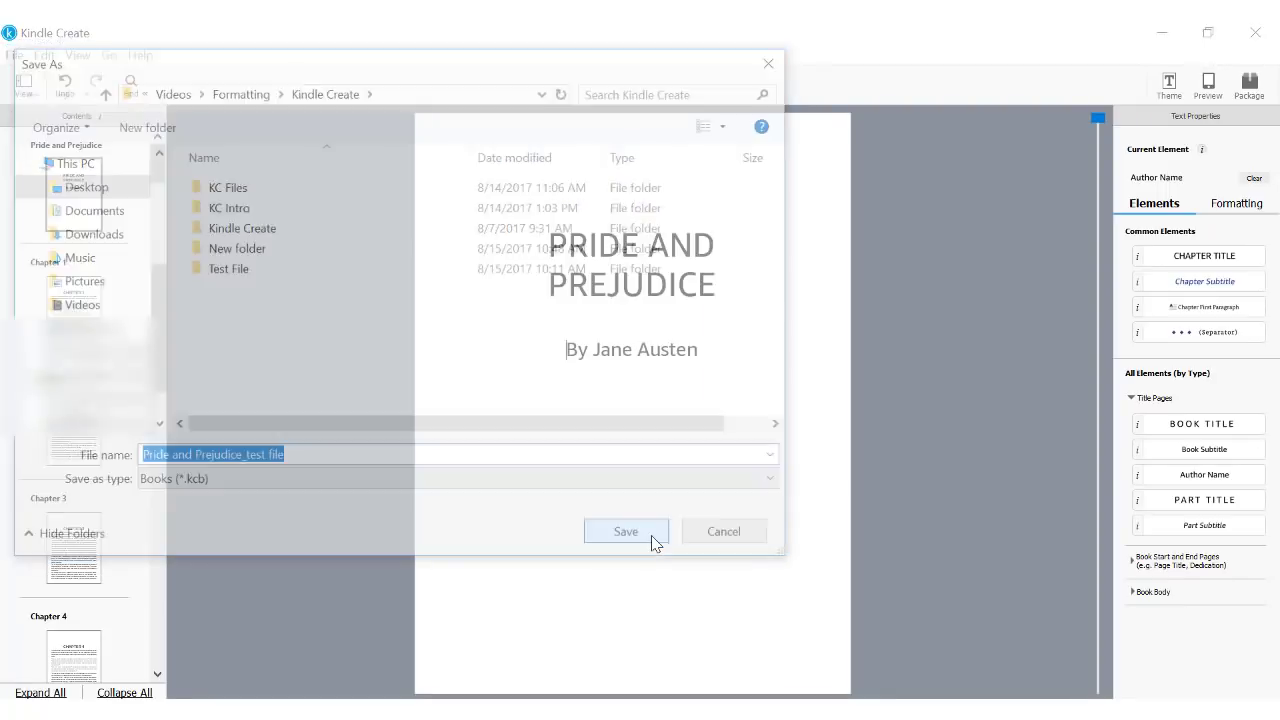
Close Kindle Create and reopen the "Pride and Prejudice_test file" project from its folder in File Explorer
{"action": "left_click", "coordinate": [1256, 36]}
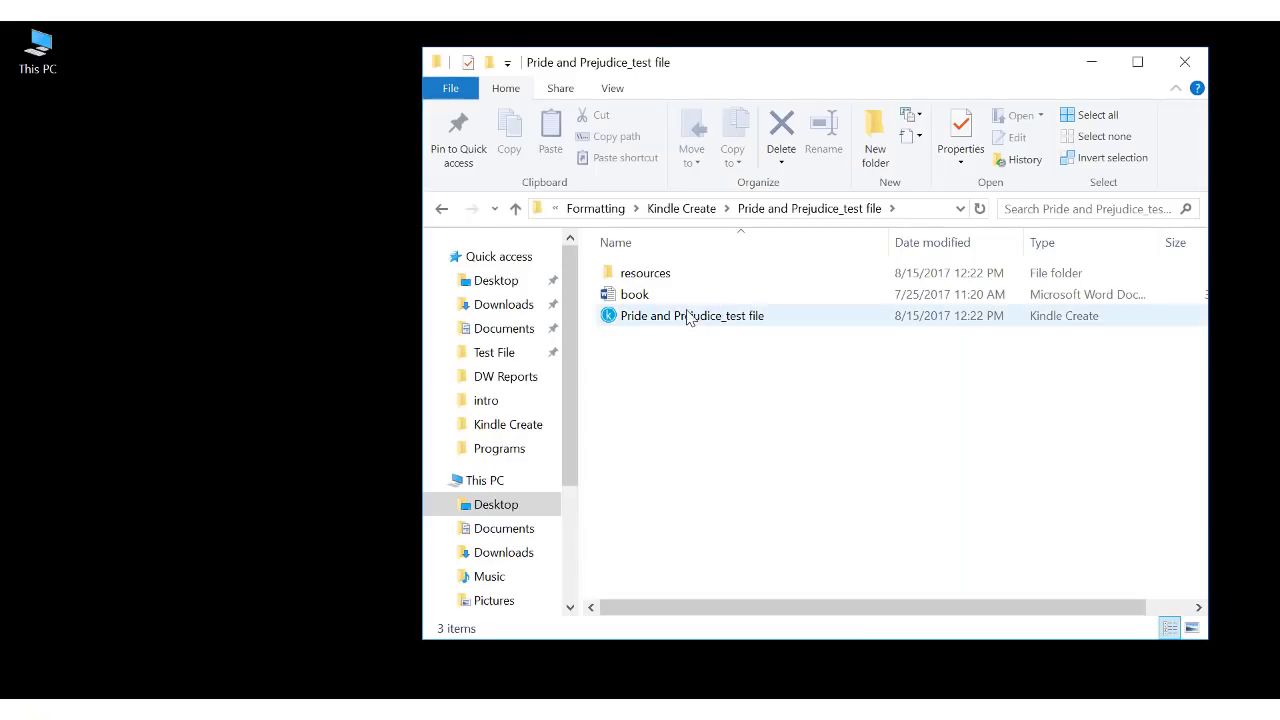
{"action": "mouse_move", "coordinate": [688, 322]}
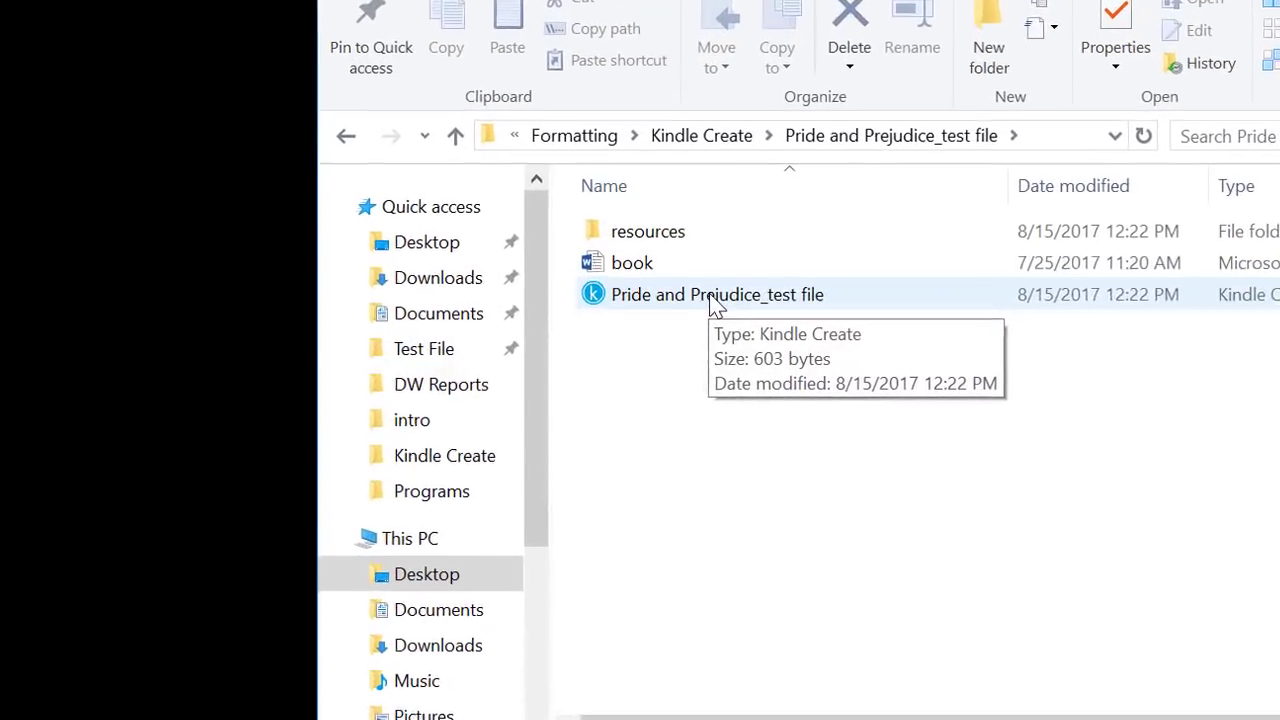
{"action": "double_click", "coordinate": [718, 296]}
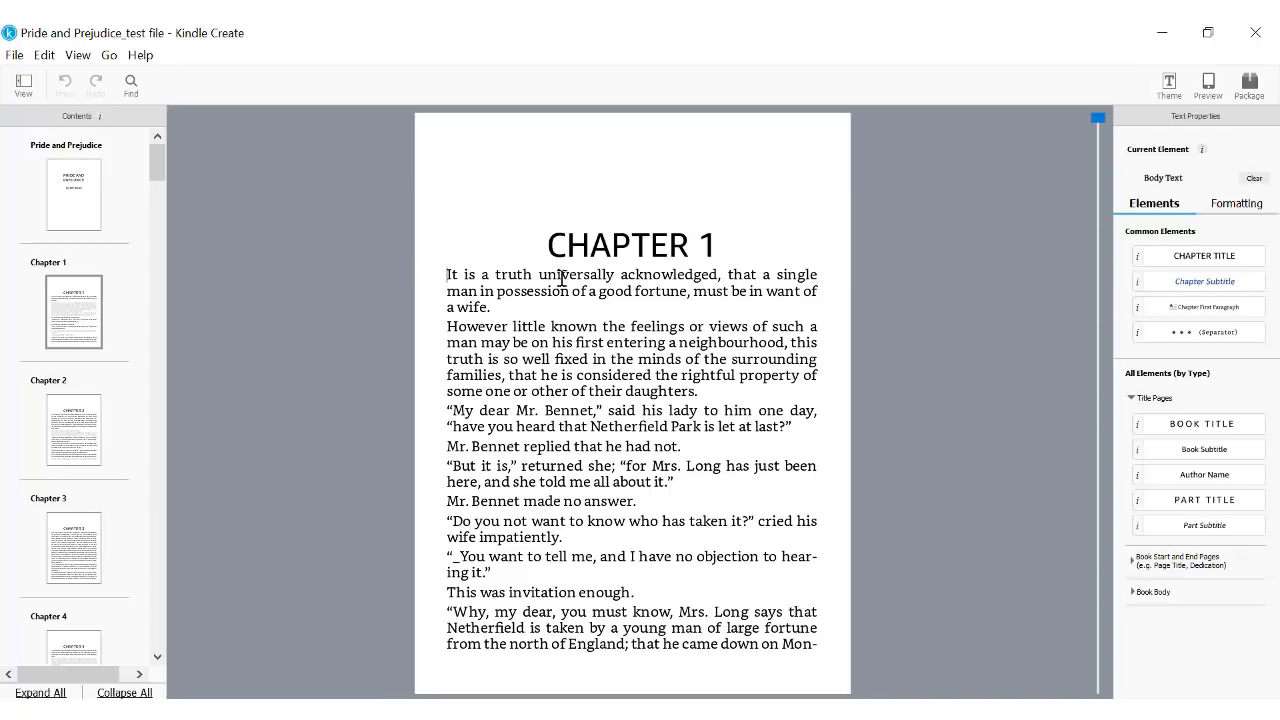
Apply the Chapter First Paragraph element to Chapter 1's opening paragraph and adjust its drop cap's line height and character count
{"action": "left_click", "coordinate": [1201, 310]}
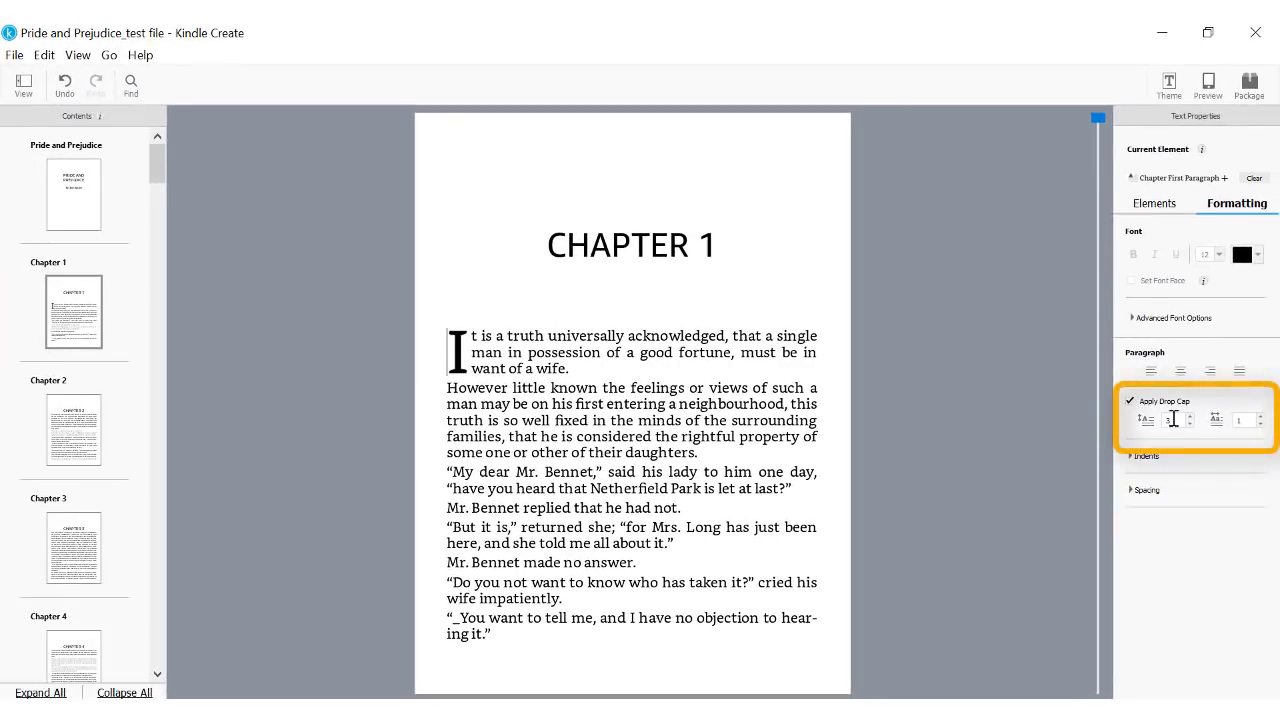
{"action": "left_click", "coordinate": [1190, 424]}
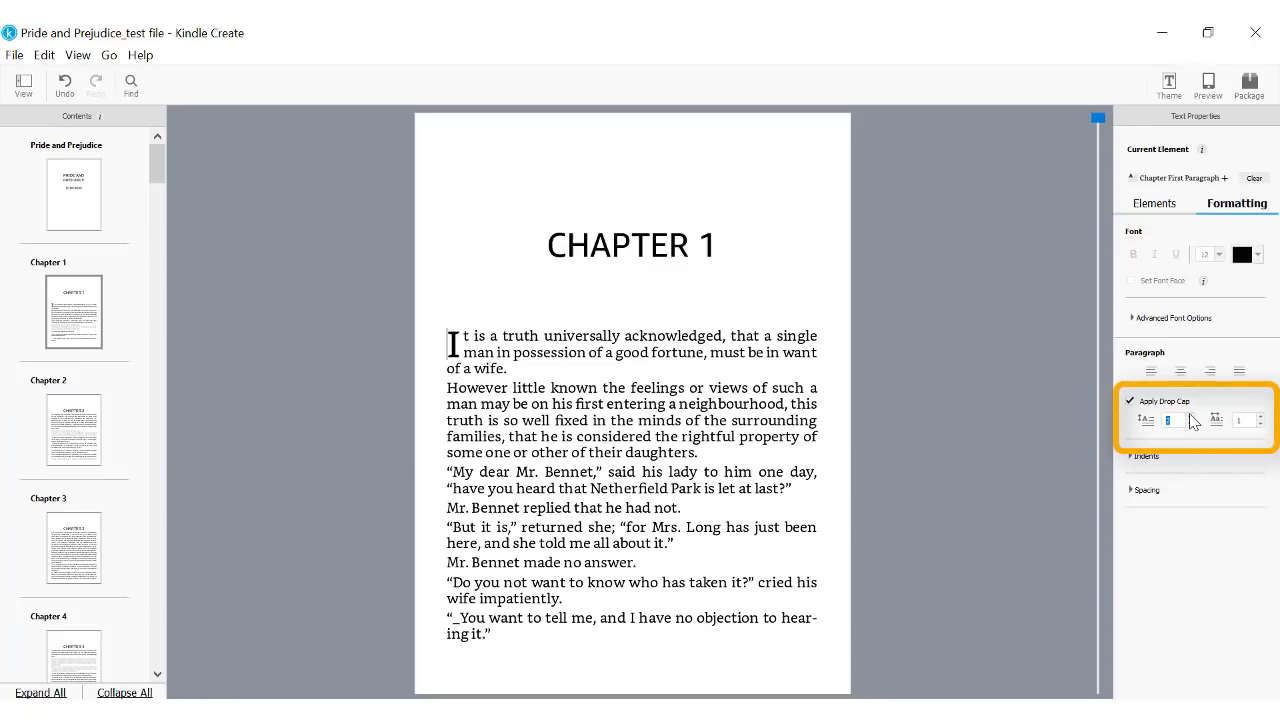
{"action": "left_click", "coordinate": [1190, 417]}
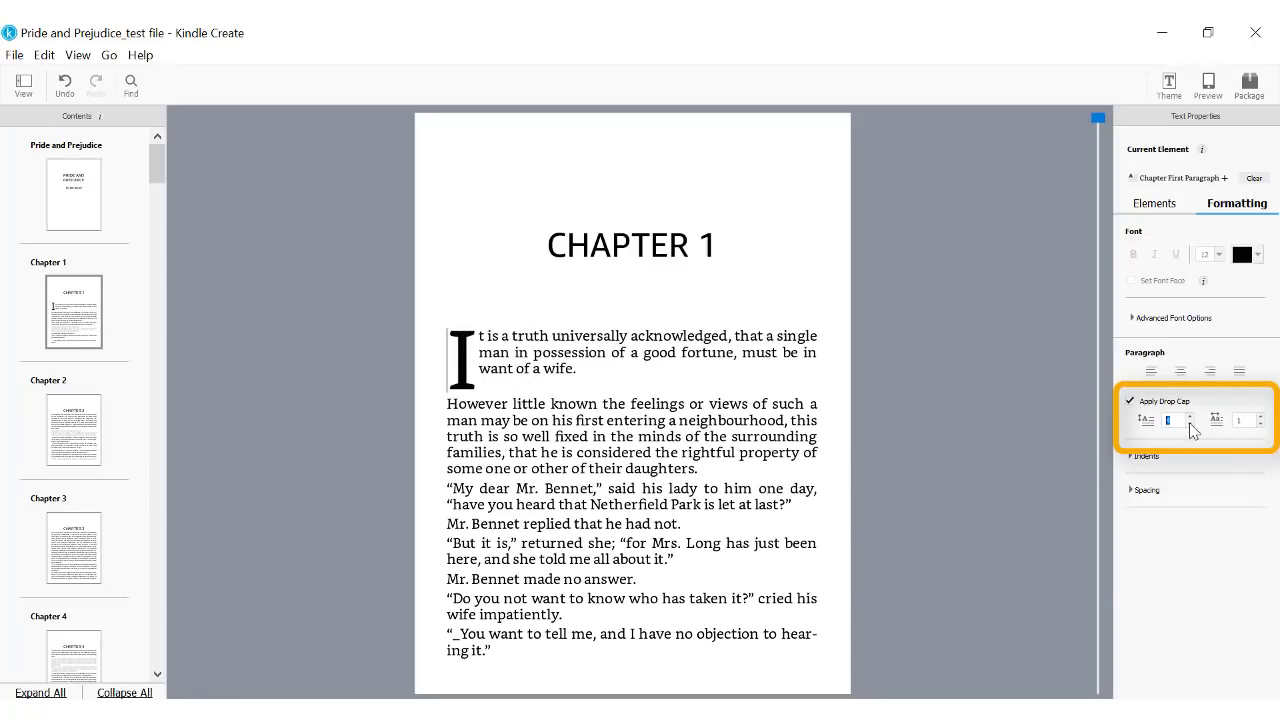
{"action": "left_click", "coordinate": [1261, 417]}
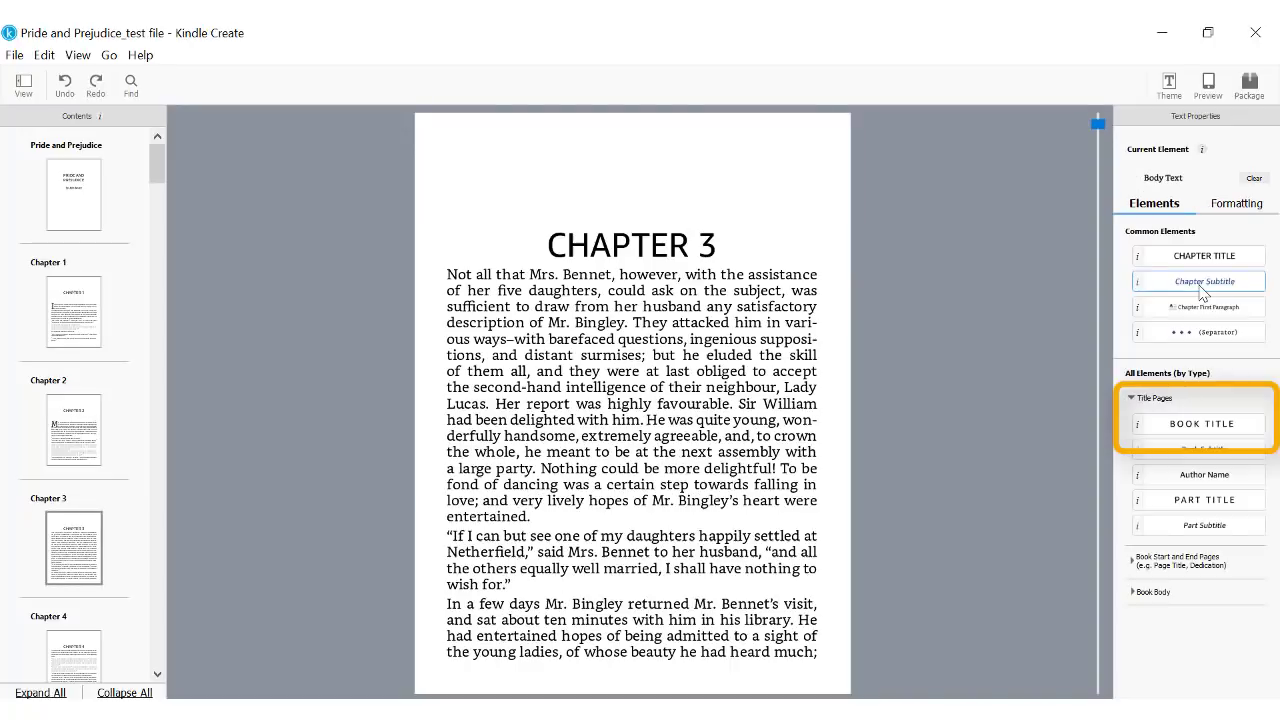
Try the Chapter Subtitle element on Chapter 3's opening paragraph and undo the change
{"action": "left_click", "coordinate": [1204, 281]}
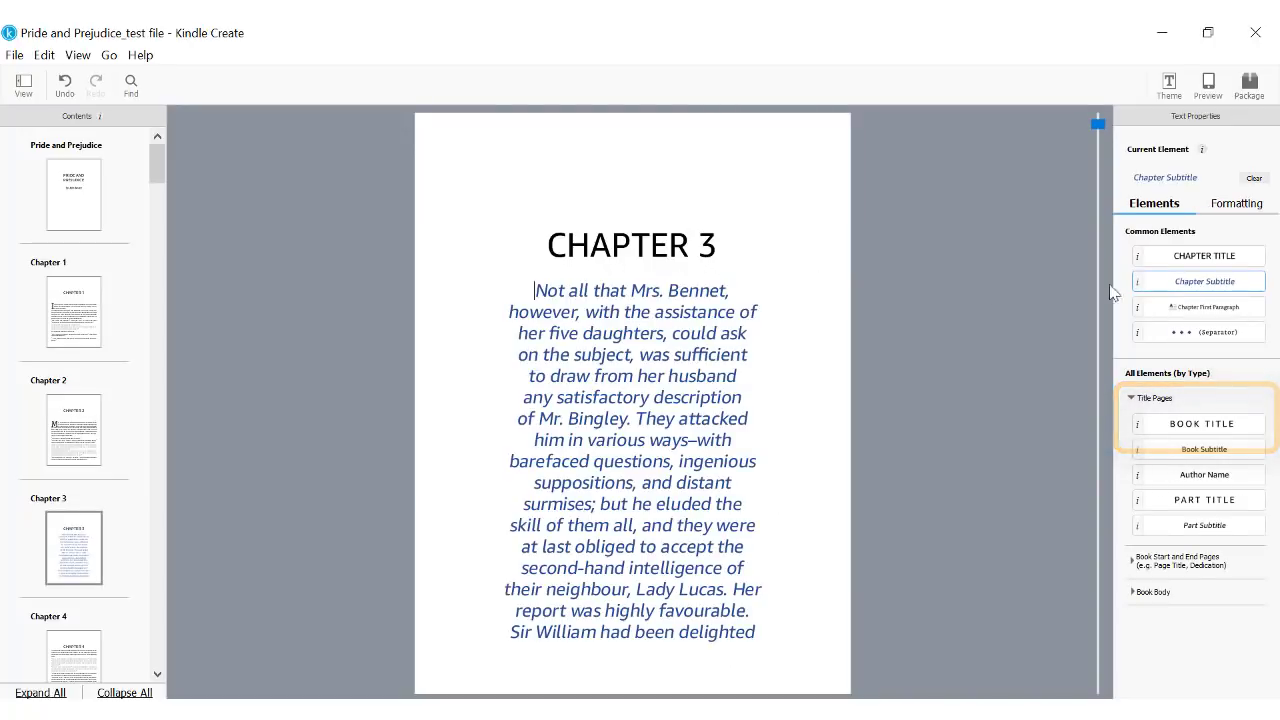
{"action": "left_click", "coordinate": [66, 88]}
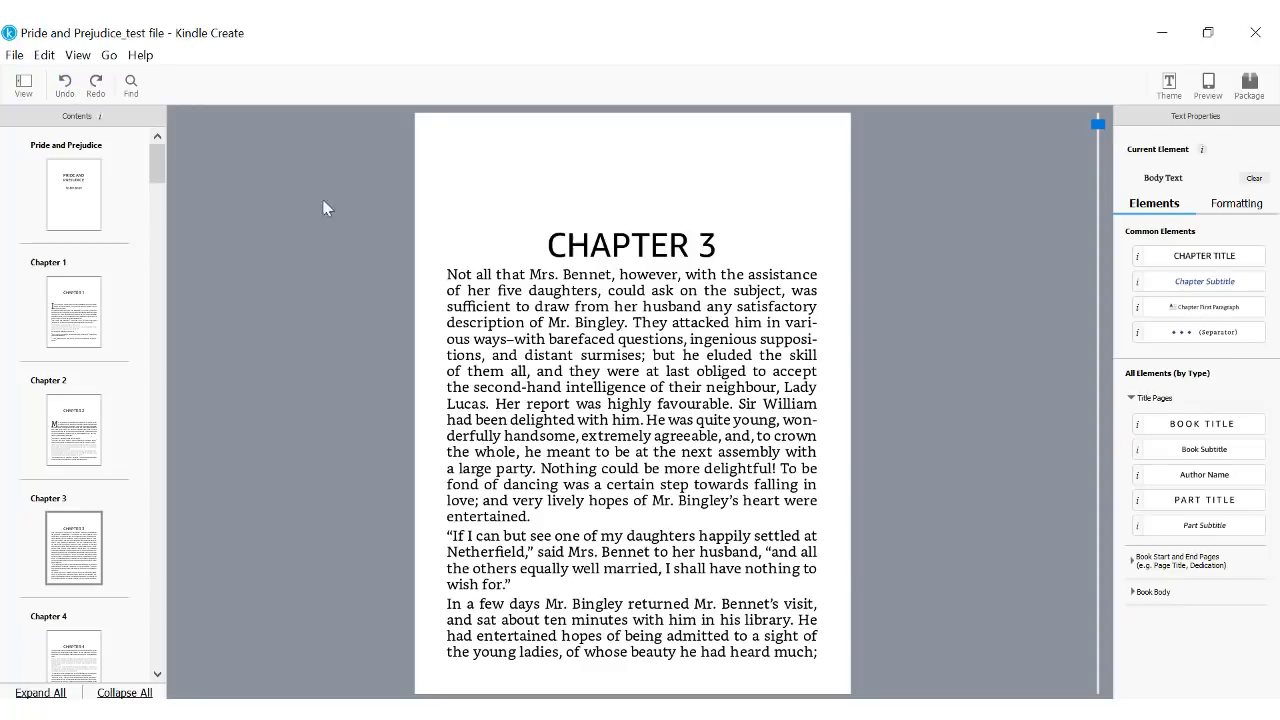
Apply the Chapter First Paragraph element to the opening paragraphs of Chapters 3 and 4, locating Chapter 4 by searching for "chapter"
{"action": "left_click", "coordinate": [1204, 307]}
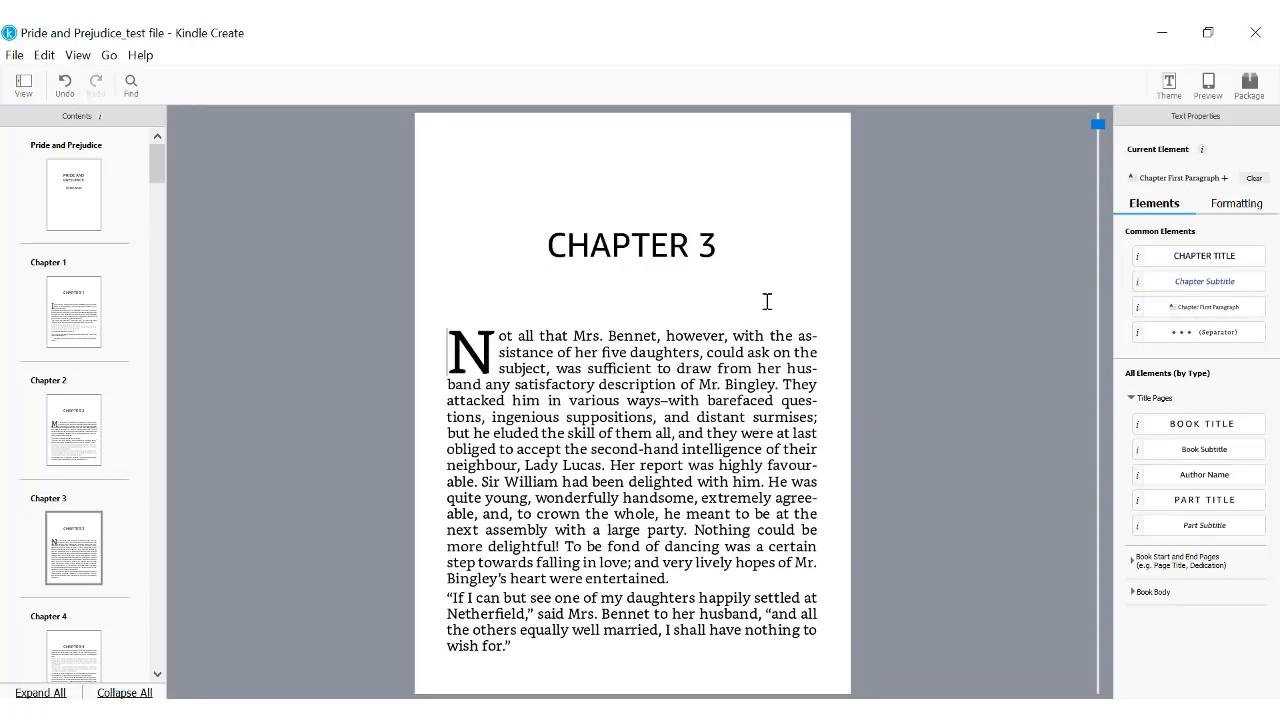
{"action": "left_click", "coordinate": [133, 90]}
{"action": "type", "text": "chapter"}
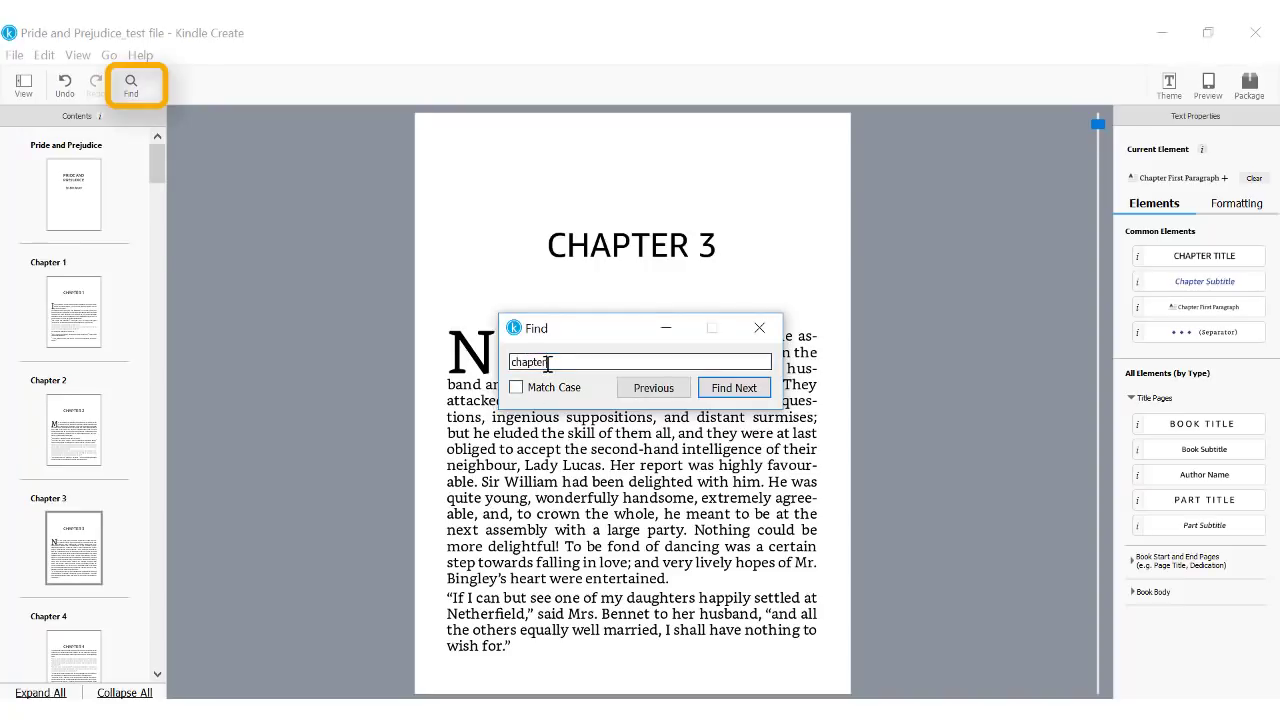
{"action": "key", "text": "Return"}
{"action": "left_click", "coordinate": [714, 388]}
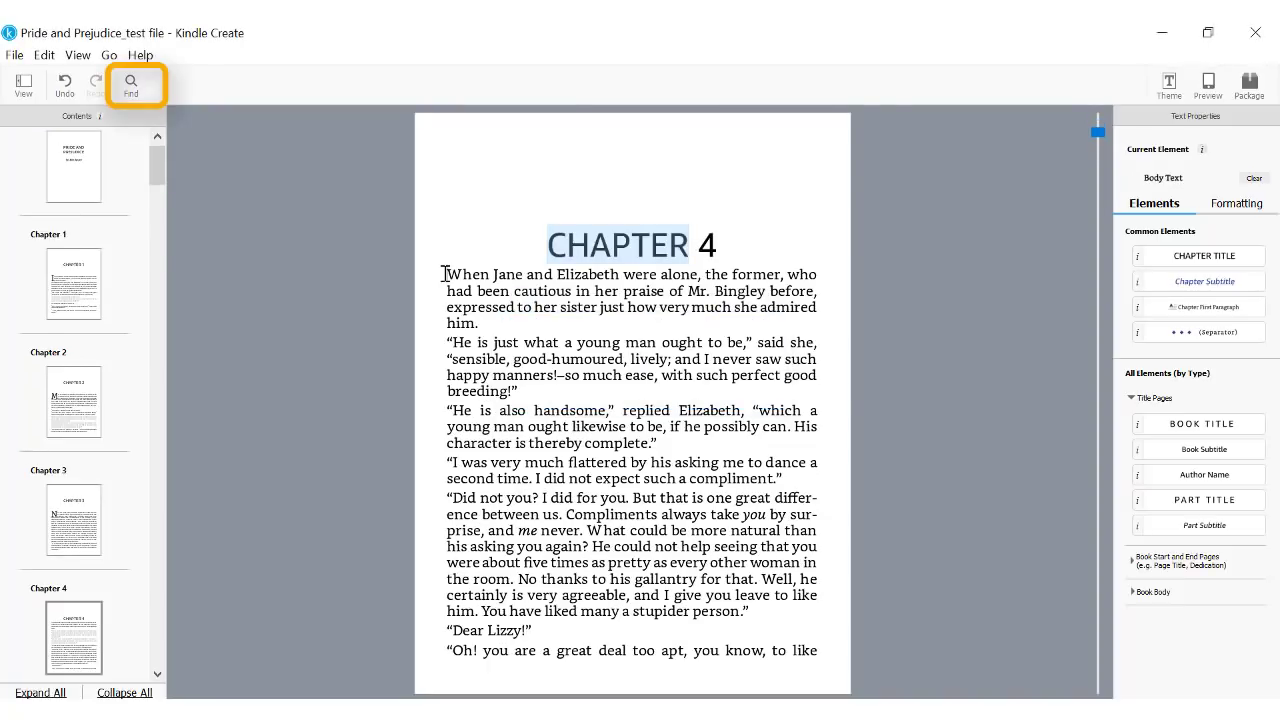
{"action": "left_click", "coordinate": [1218, 308]}
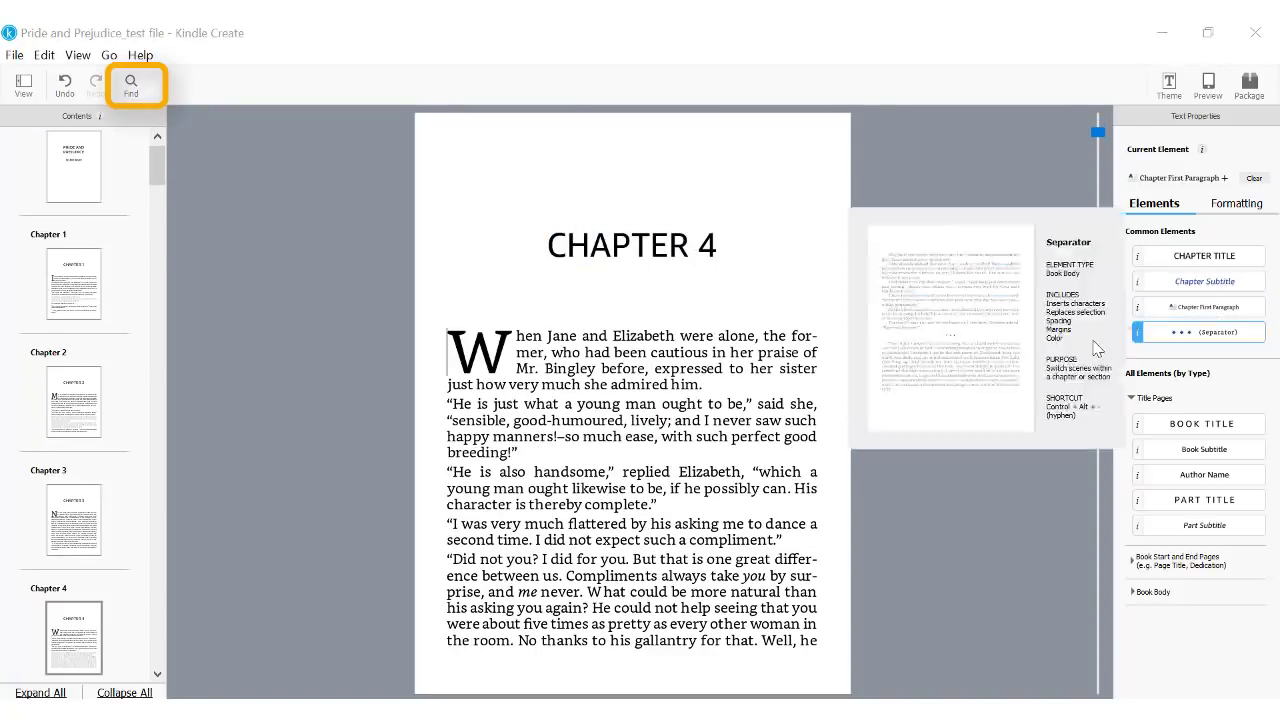
Search the book for "*" and replace the row of asterisks in Chapter 47 with the Separator element
{"action": "left_click", "coordinate": [133, 88]}
{"action": "type", "text": "*"}
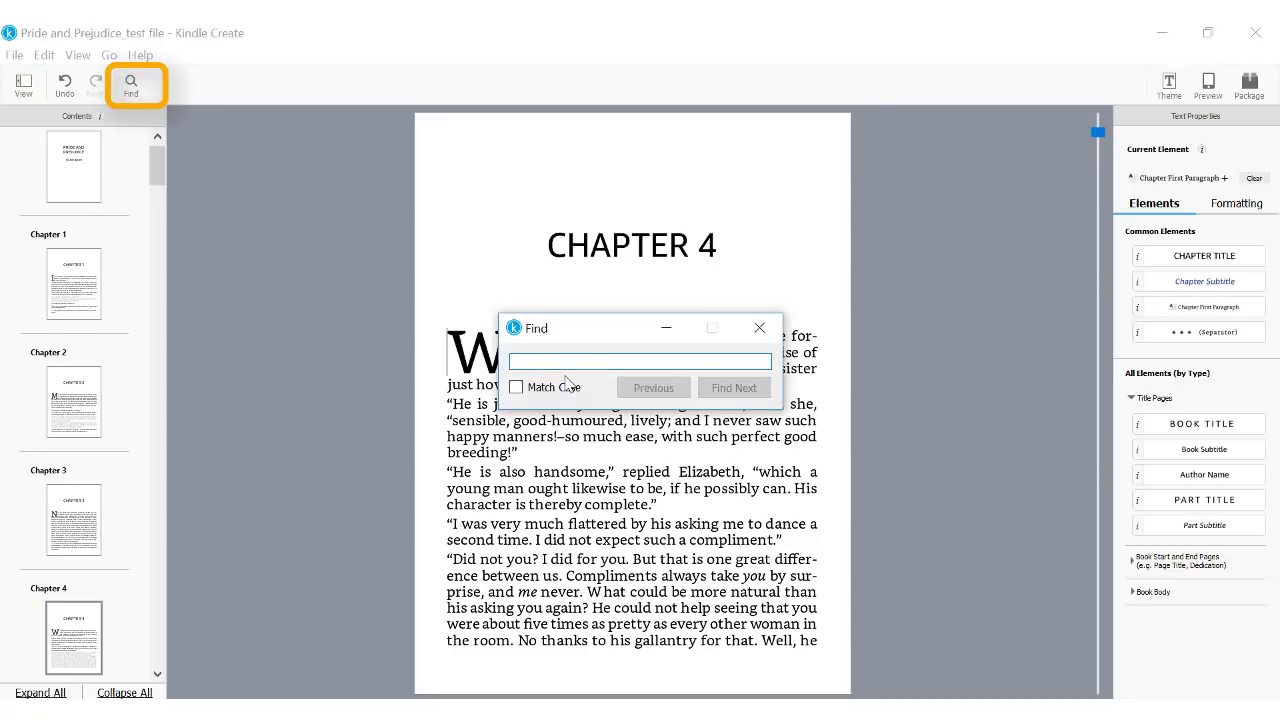
{"action": "left_click", "coordinate": [732, 388]}
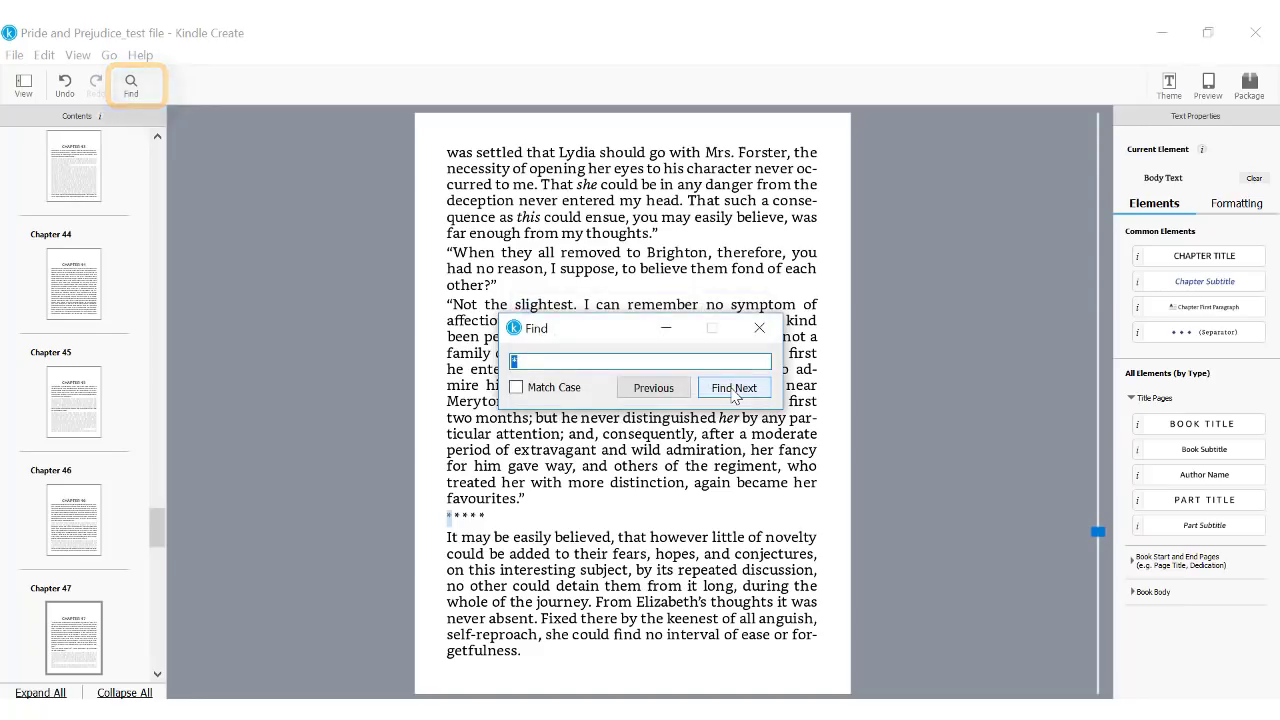
{"action": "left_click", "coordinate": [1204, 331]}
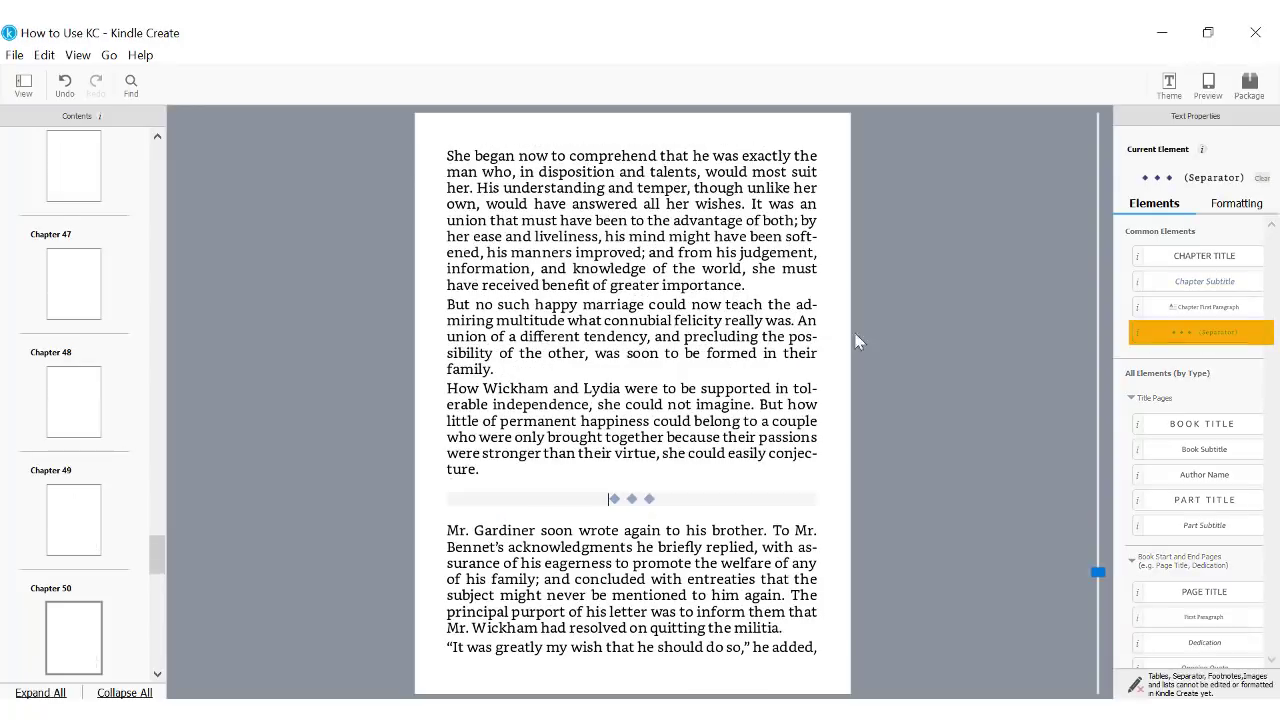
Try the Classic theme on the book
{"action": "left_click", "coordinate": [1169, 84]}
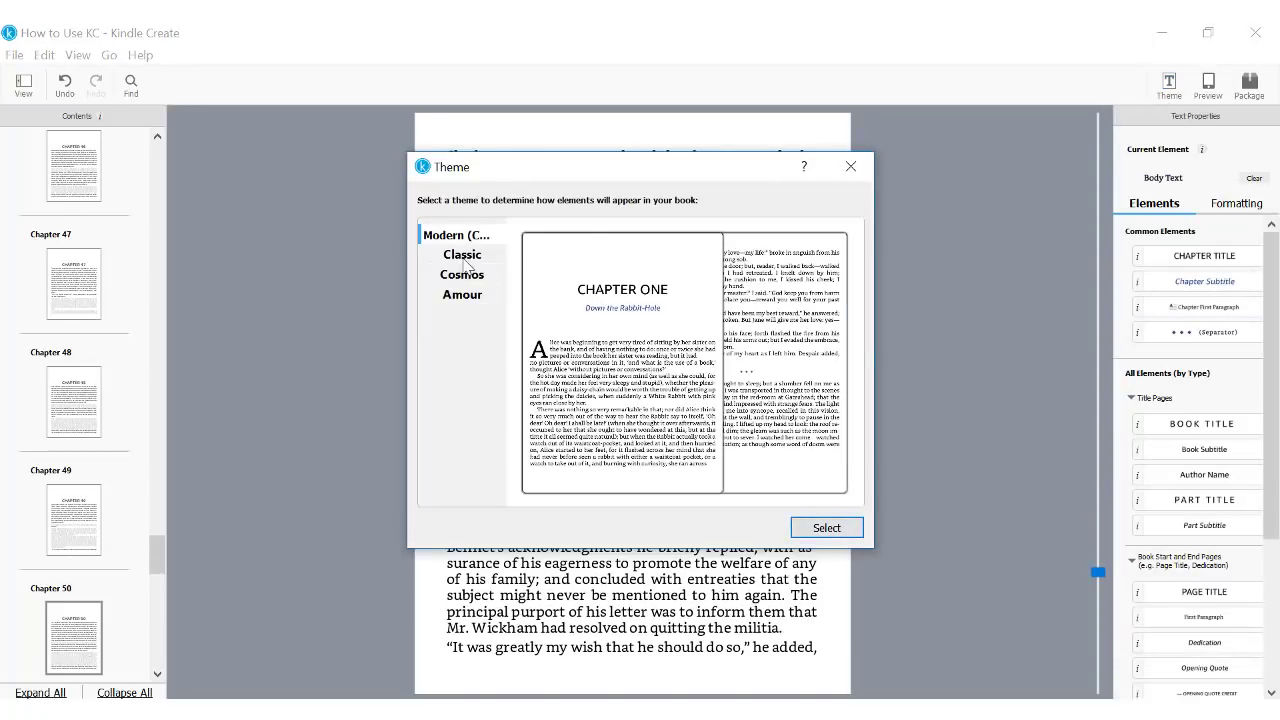
{"action": "left_click", "coordinate": [463, 257]}
{"action": "left_click", "coordinate": [811, 530]}
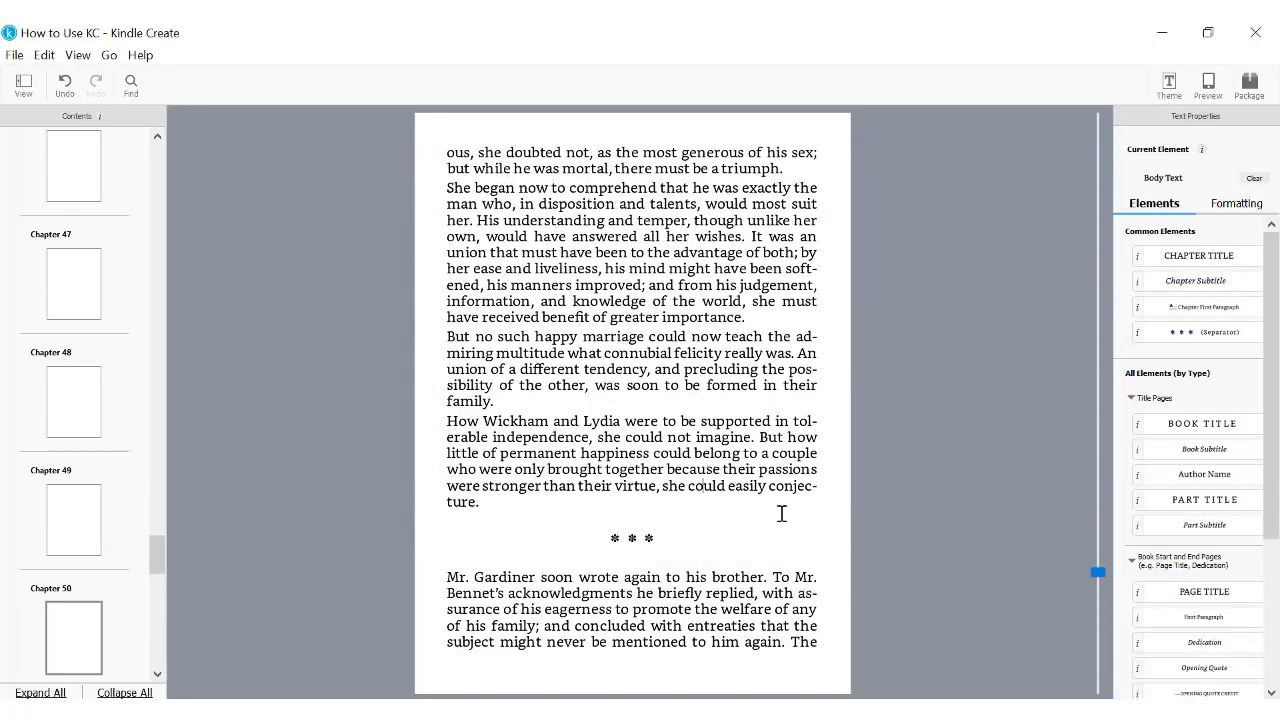
Try the Cosmos theme on the book and select the separator line in Chapter 50
{"action": "left_click", "coordinate": [1169, 84]}
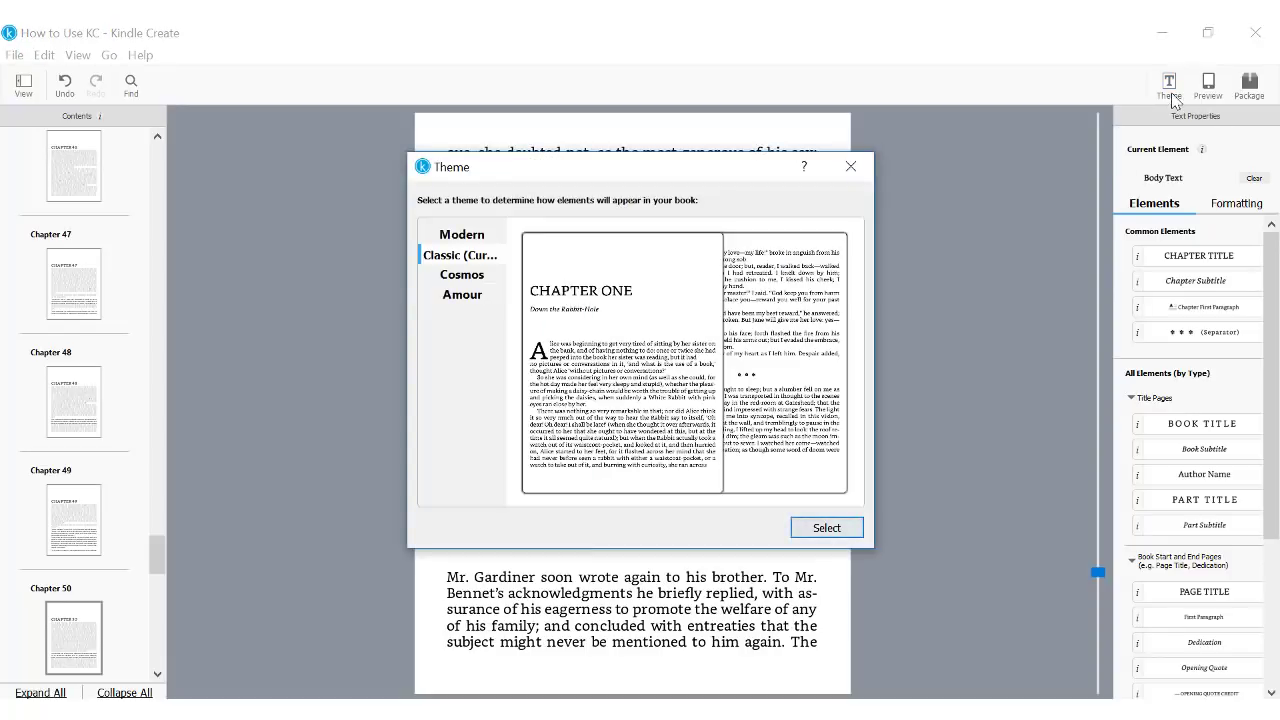
{"action": "left_click", "coordinate": [463, 278]}
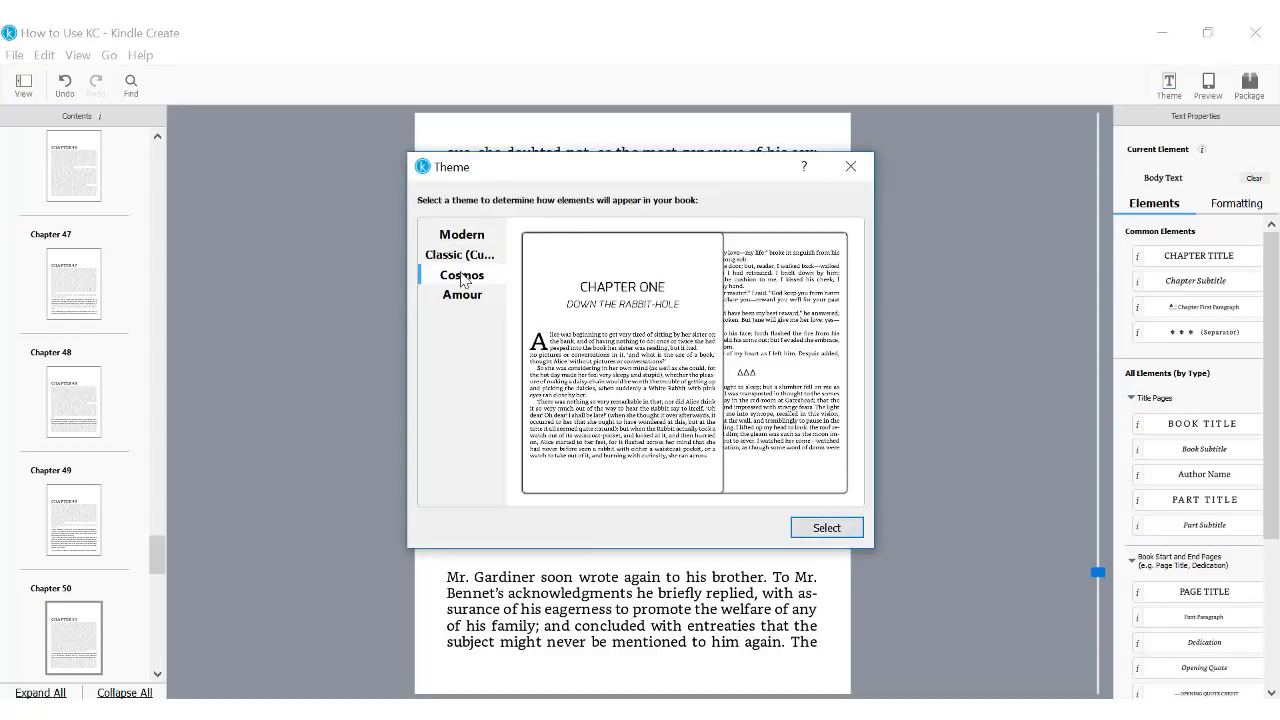
{"action": "left_click", "coordinate": [829, 531]}
{"action": "left_click", "coordinate": [715, 525]}
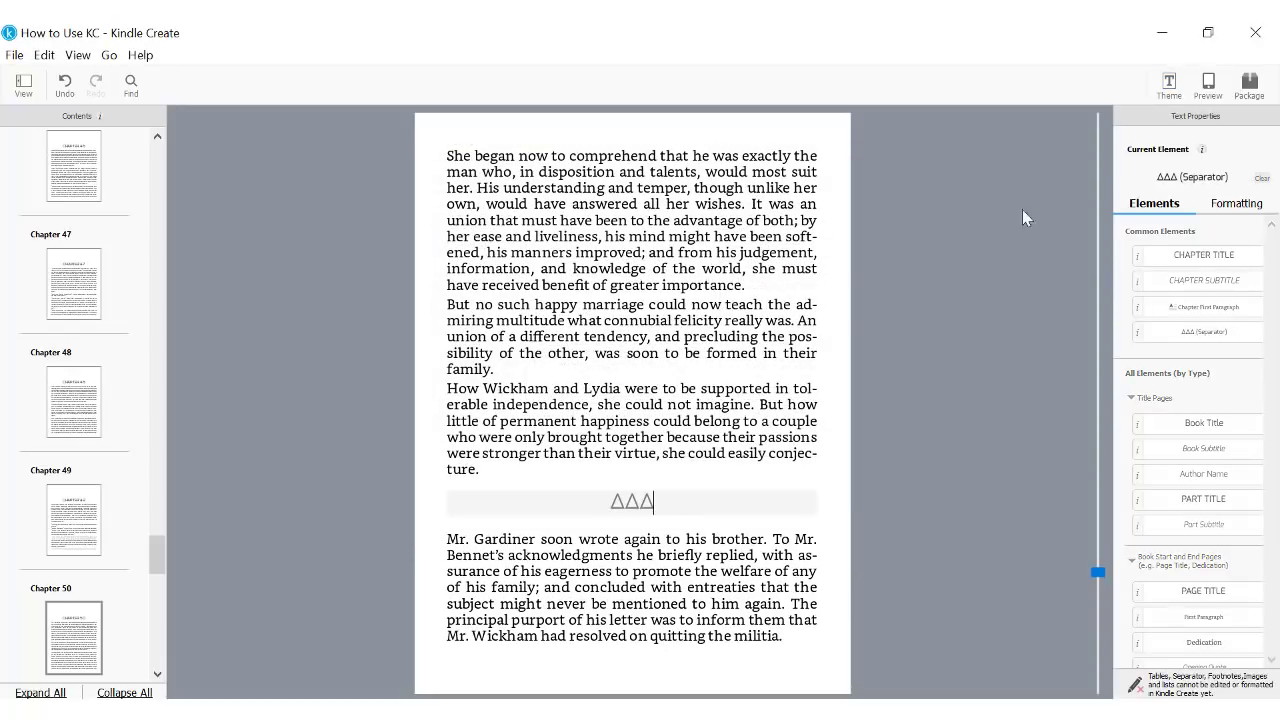
Set the book's theme back to Modern
{"action": "left_click", "coordinate": [1169, 84]}
{"action": "left_click", "coordinate": [447, 238]}
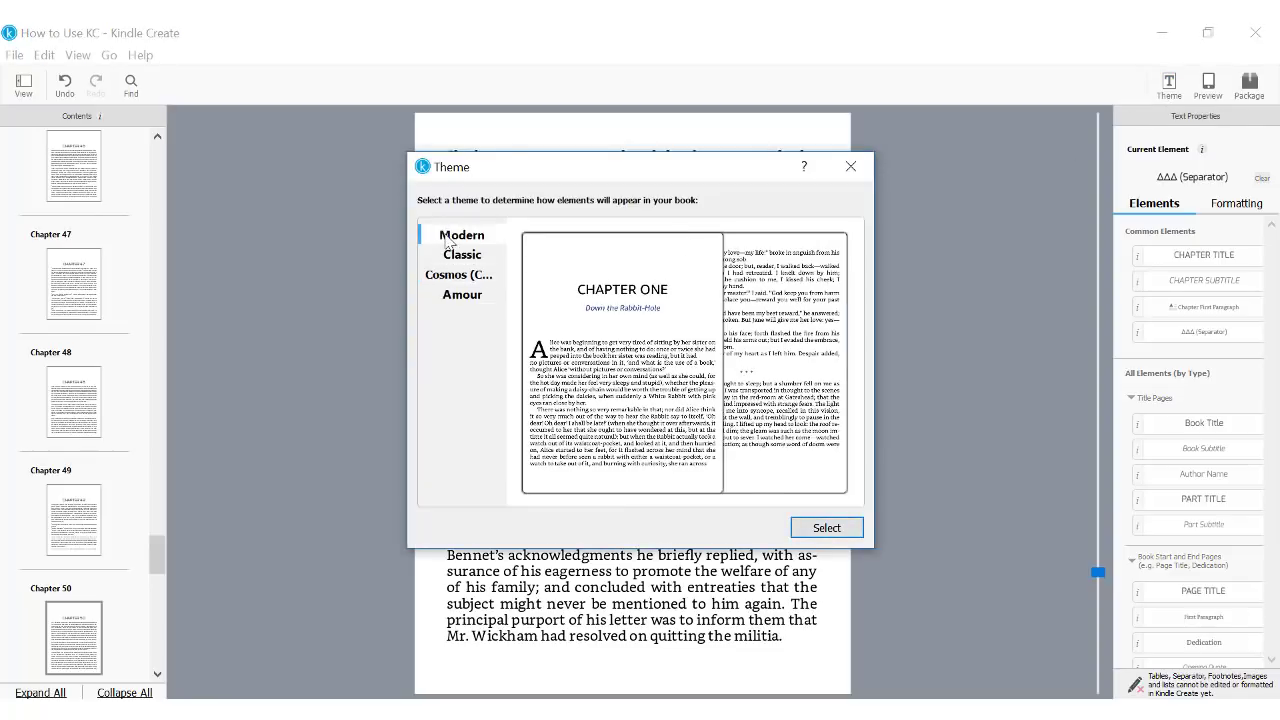
{"action": "left_click", "coordinate": [823, 528]}
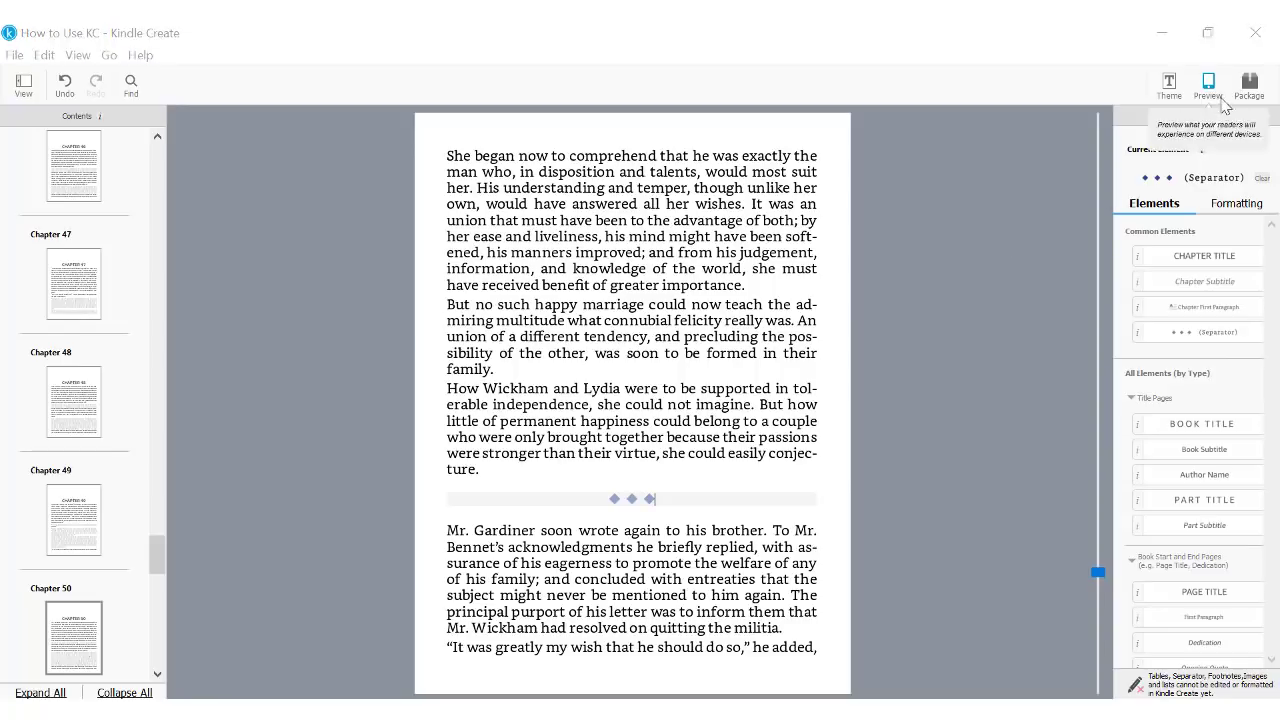
Save the project and package it as "KC Testing 2" in .kpf format in the Test File folder, replacing the existing package
{"action": "left_click", "coordinate": [1249, 88]}
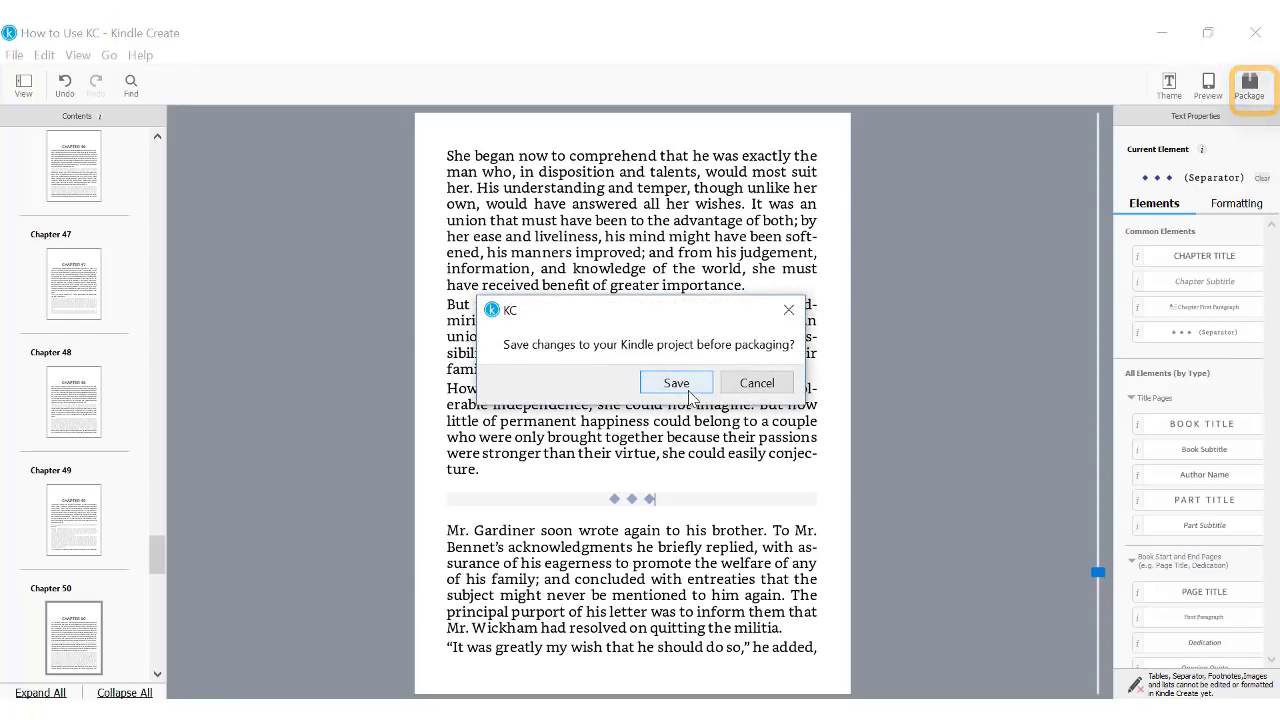
{"action": "left_click", "coordinate": [678, 384]}
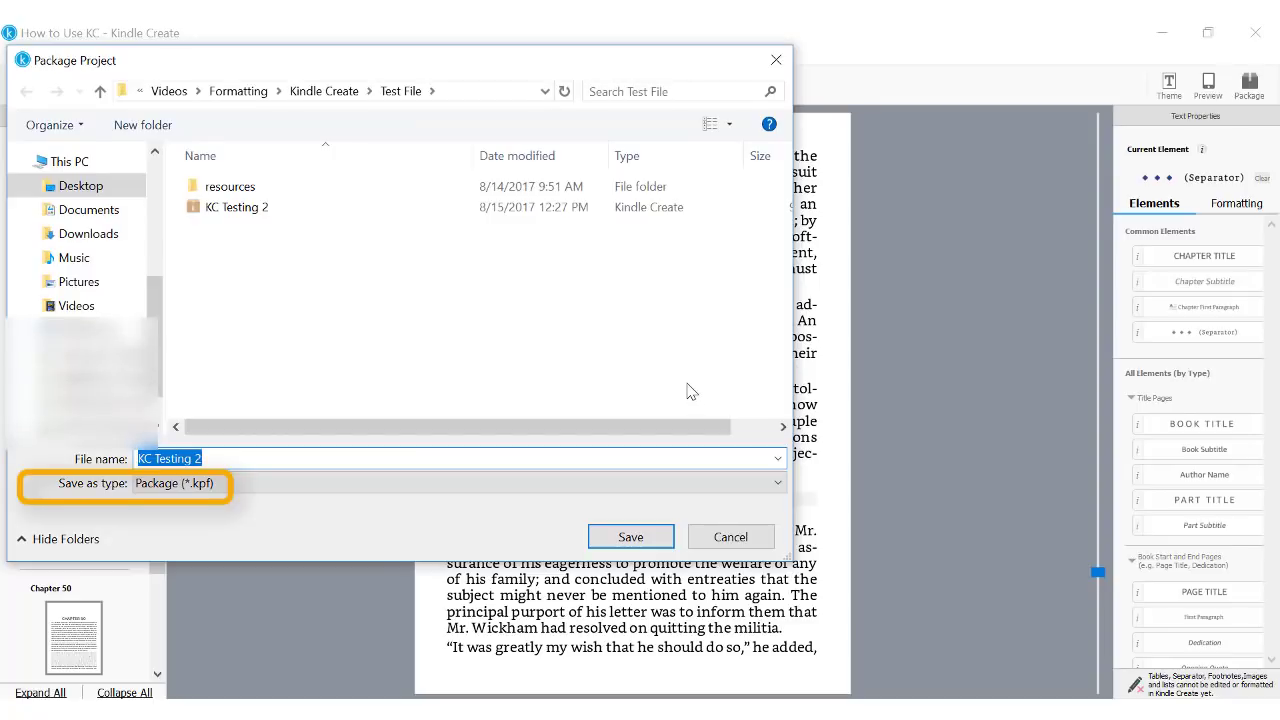
{"action": "left_click", "coordinate": [654, 540]}
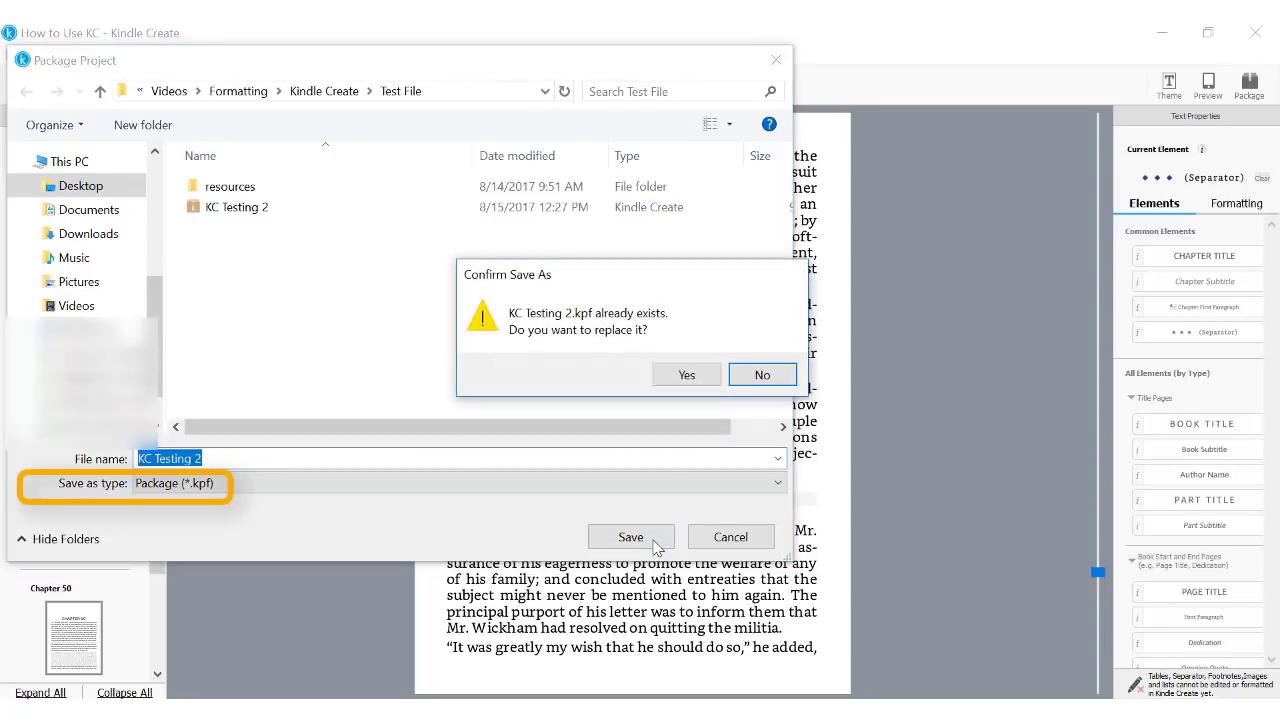
{"action": "left_click", "coordinate": [690, 375]}
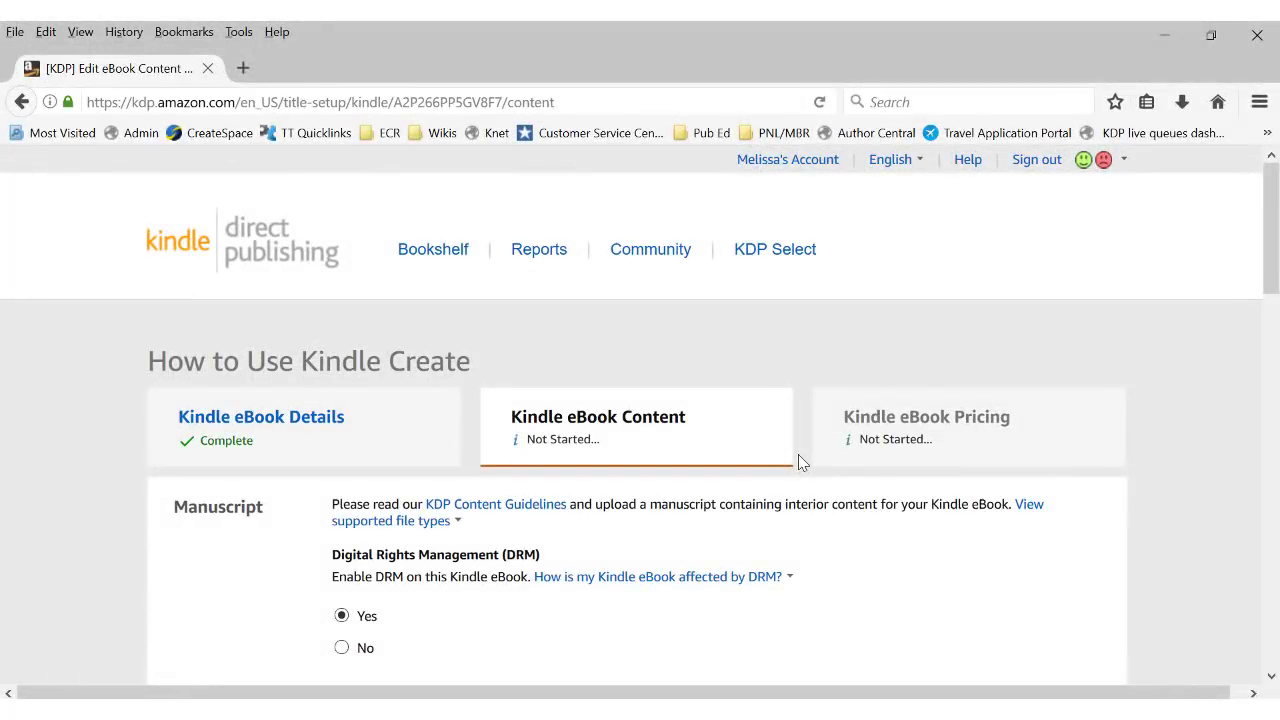
Switch to Kindle Direct Publishing in the browser and open the eBook manuscript upload on the Kindle eBook Content page
{"action": "scroll", "coordinate": [798, 454], "scroll_direction": "down", "scroll_amount": 3}
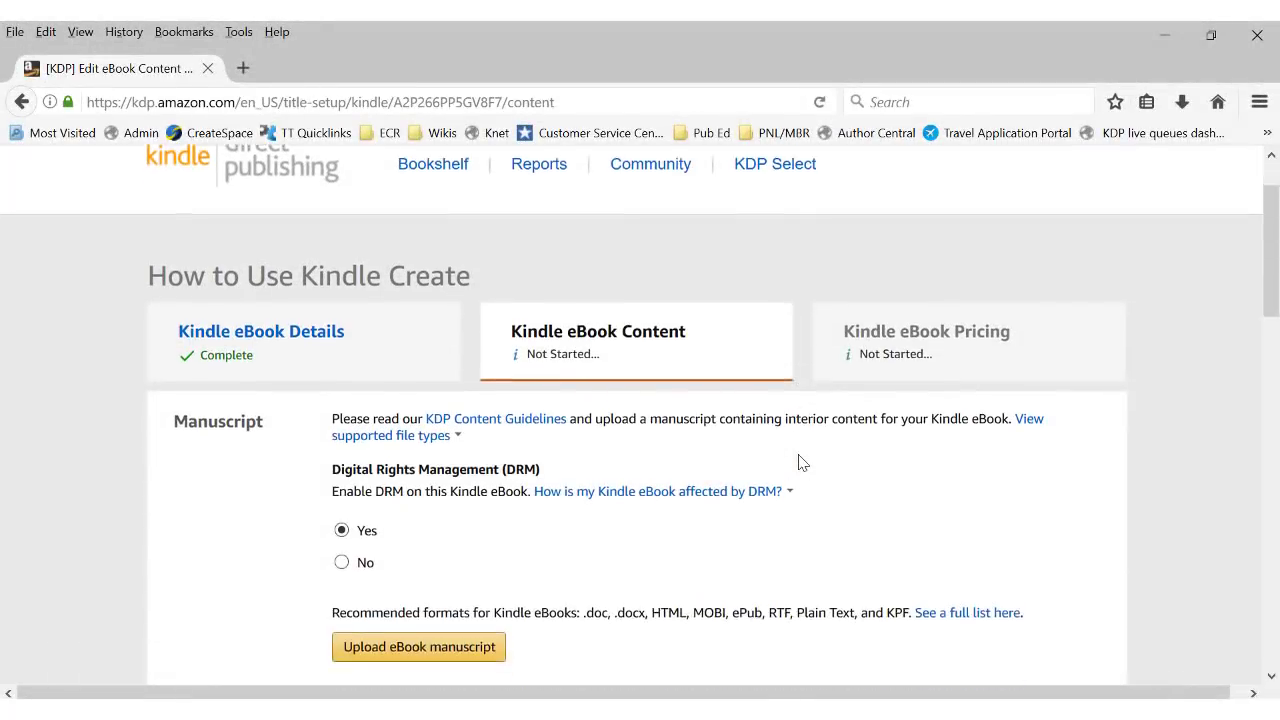
{"action": "left_click", "coordinate": [451, 521]}
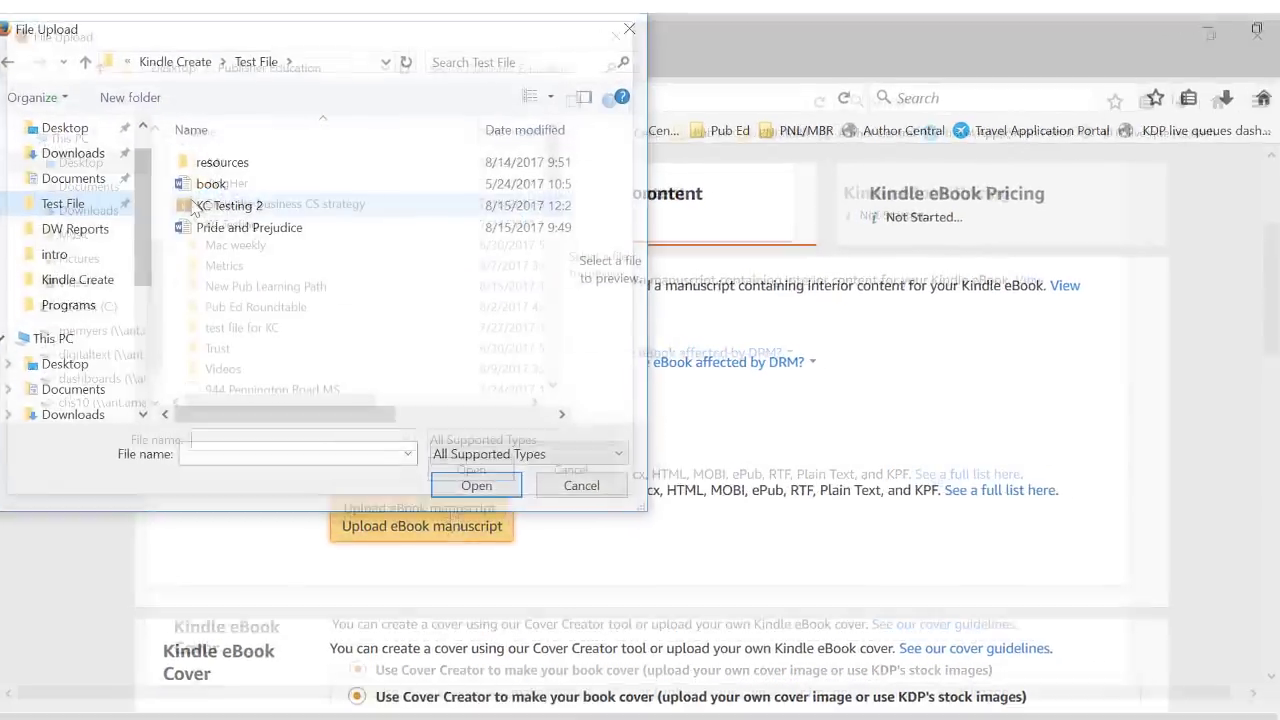